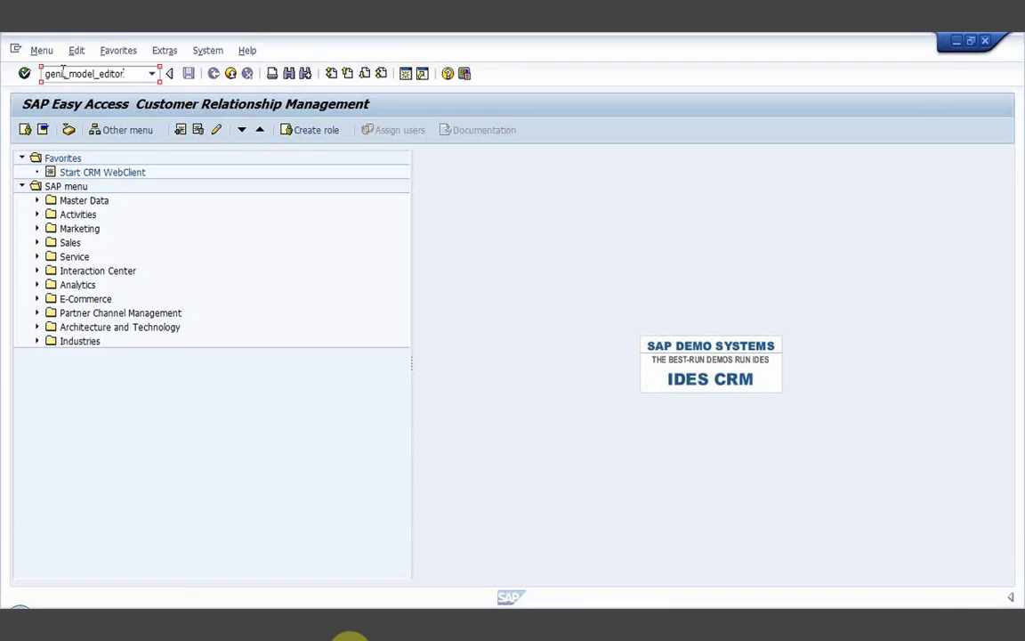
# - Run the GenIL Model Editor transaction and correct the component from ZMOB1 to ZMOB
pyautogui.press('Return')
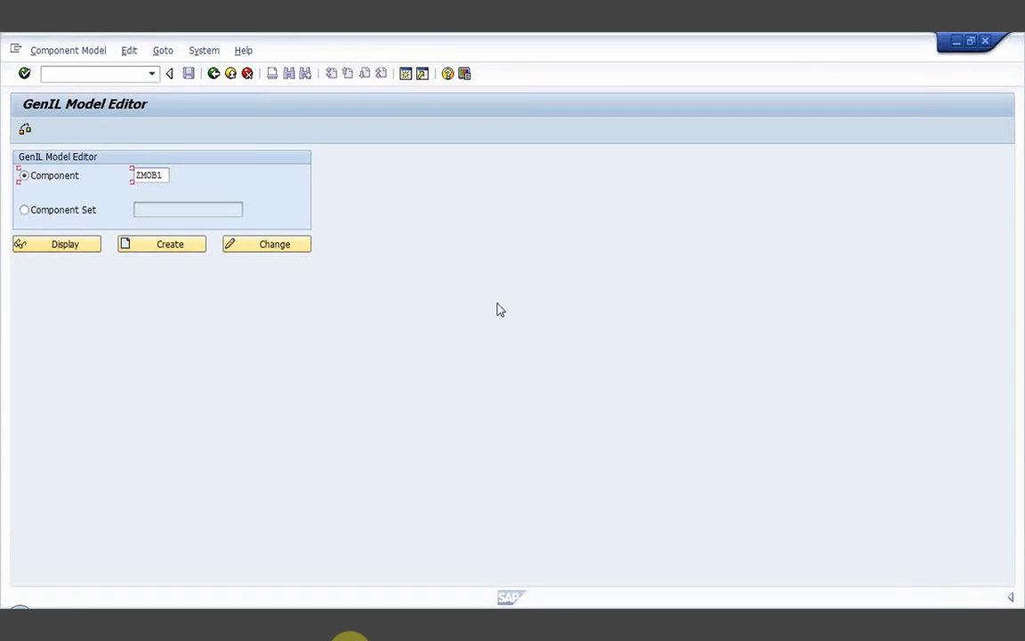
pyautogui.click(151, 175)
pyautogui.press('BackSpace')
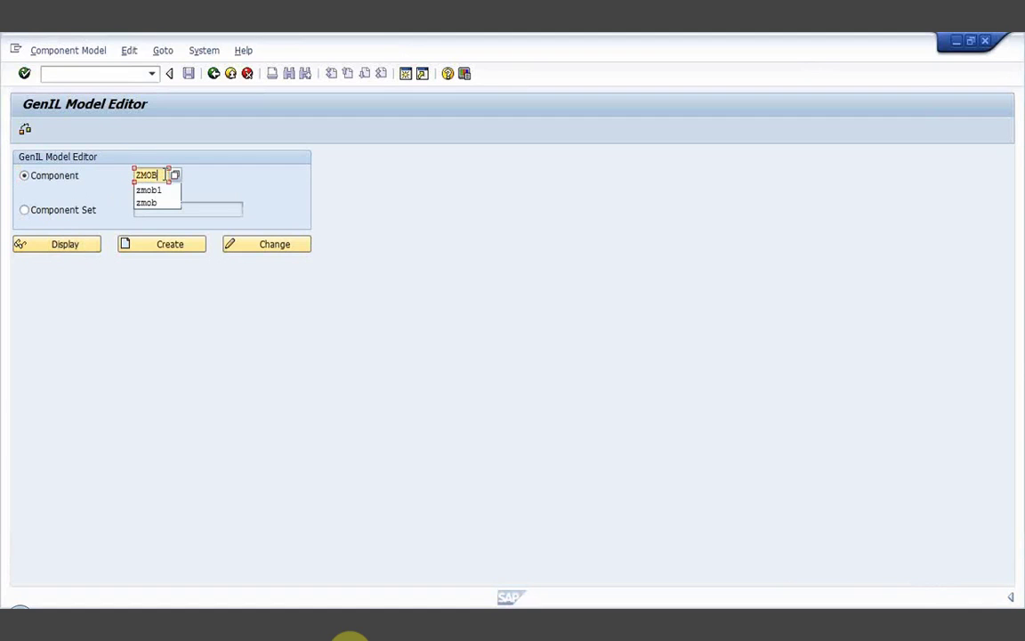
pyautogui.click(235, 178)
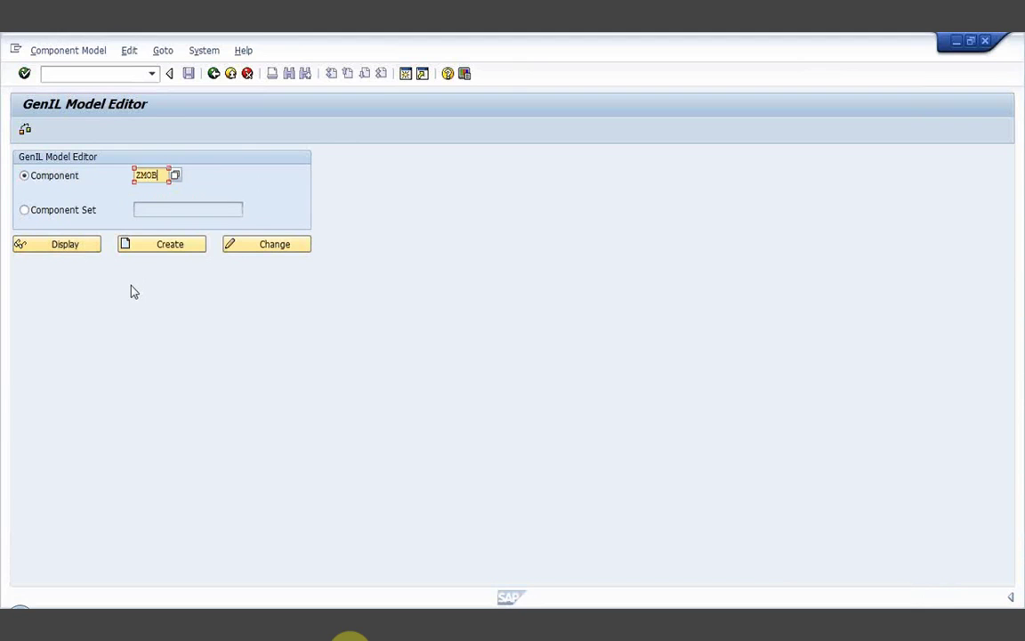
# - Open component model ZMOB in change mode
pyautogui.click(271, 248)
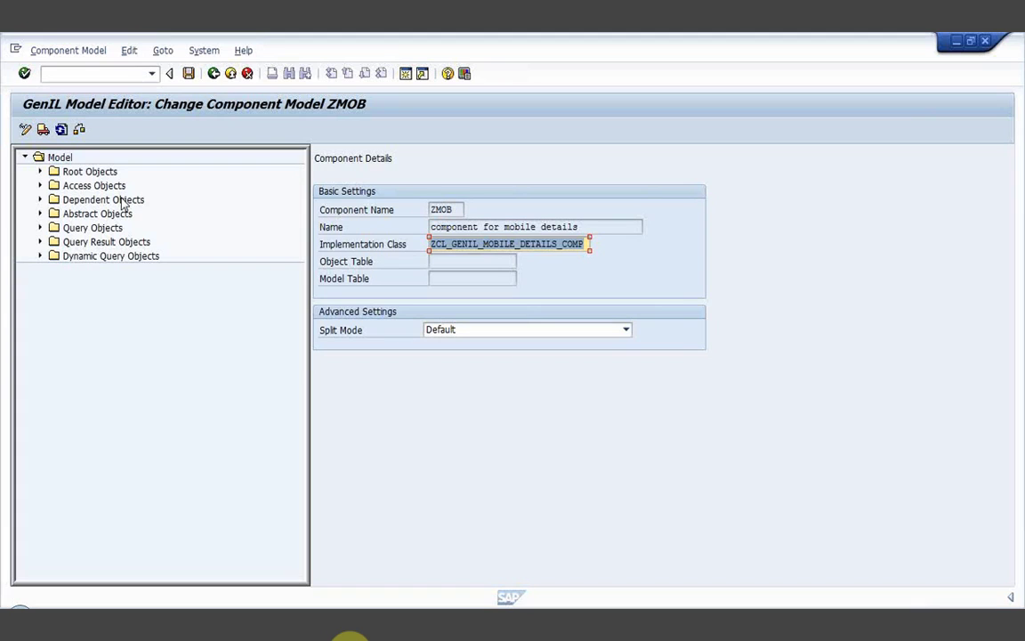
pyautogui.click(122, 200)
pyautogui.click(1020, 73)
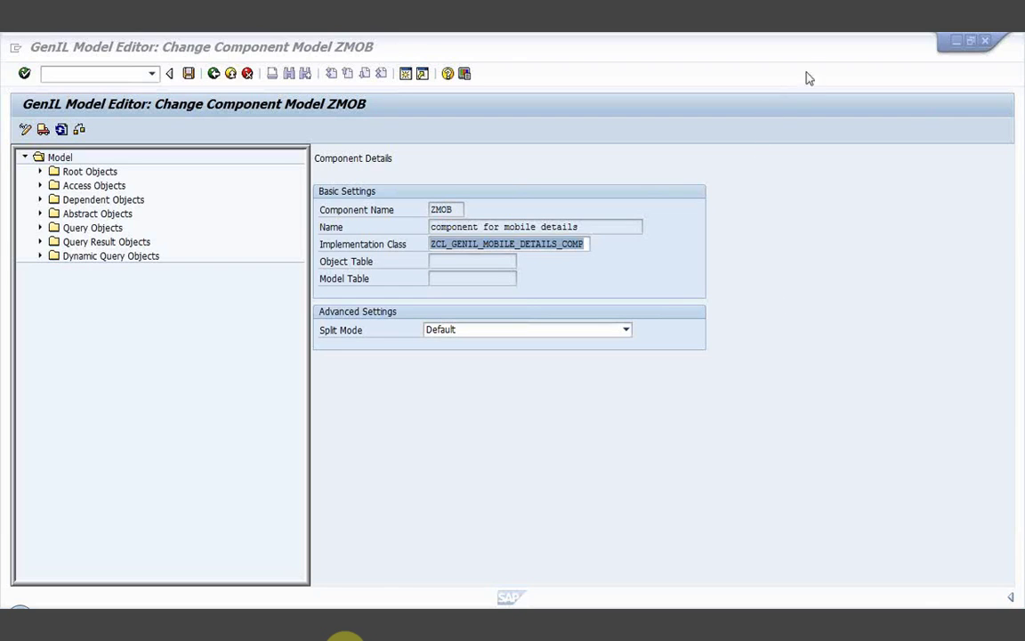
pyautogui.click(591, 569)
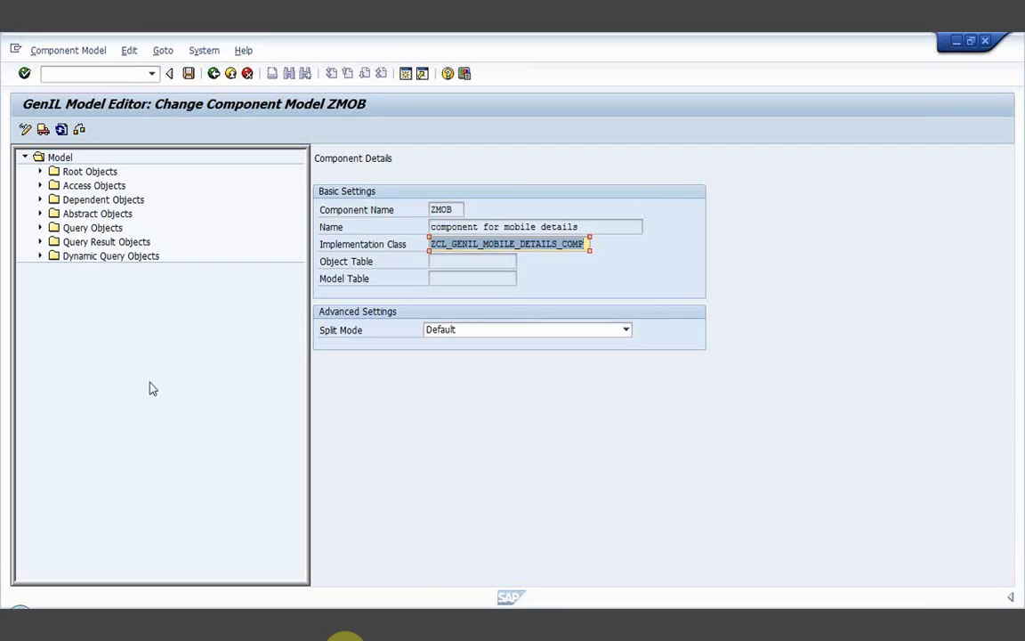
# - Select the Root Objects folder and highlight the component name ZMOB
pyautogui.click(99, 172)
pyautogui.click(459, 210)
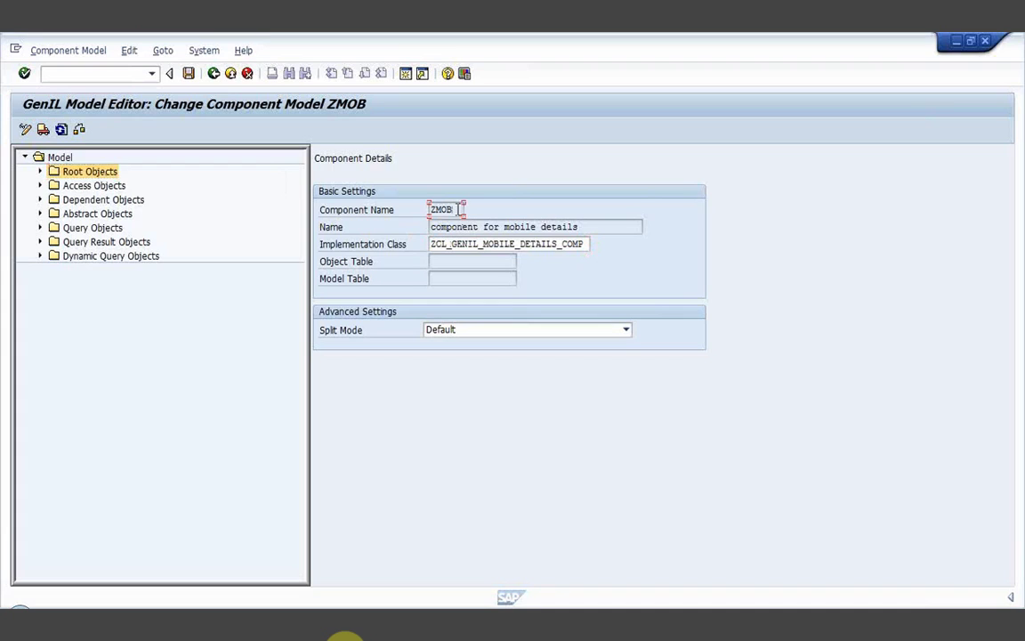
pyautogui.moveTo(459, 210); pyautogui.dragTo(423, 217)
# - Create a root object named Mobiles under Root Objects
pyautogui.rightClick(91, 176)
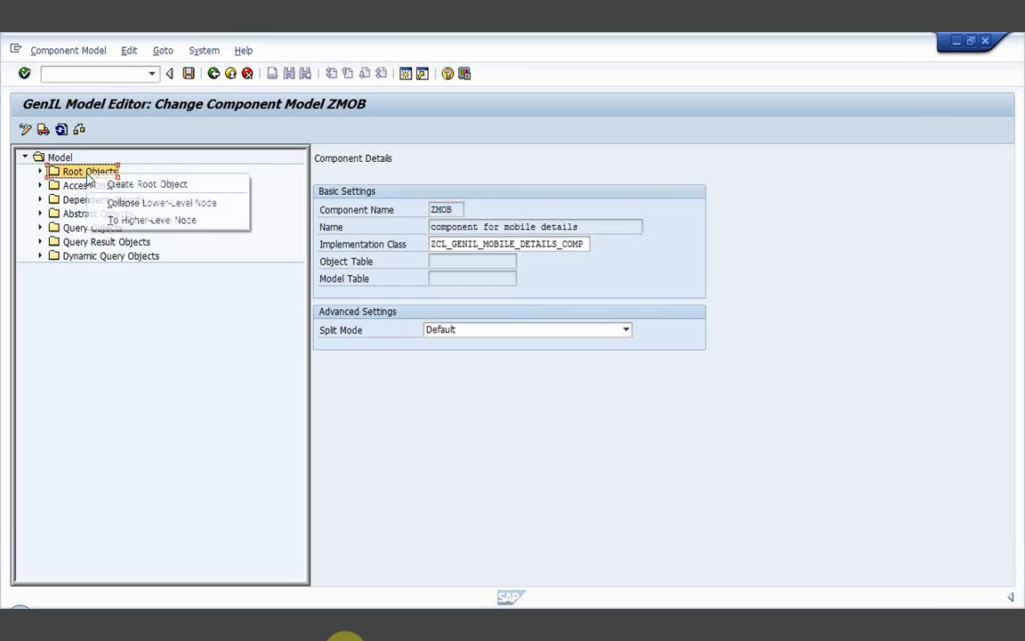
pyautogui.click(114, 185)
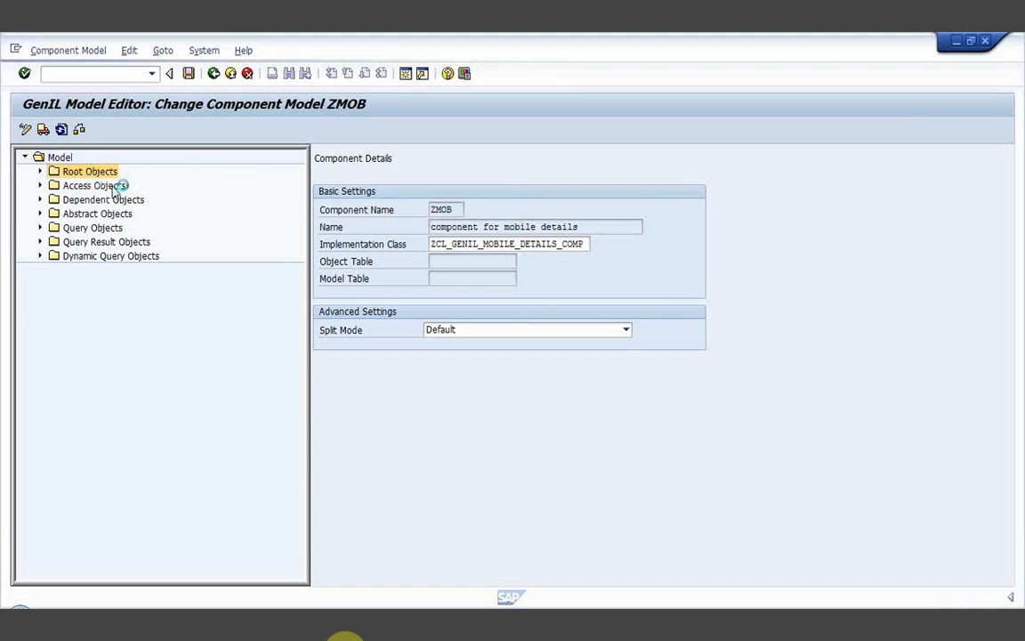
pyautogui.write('M')
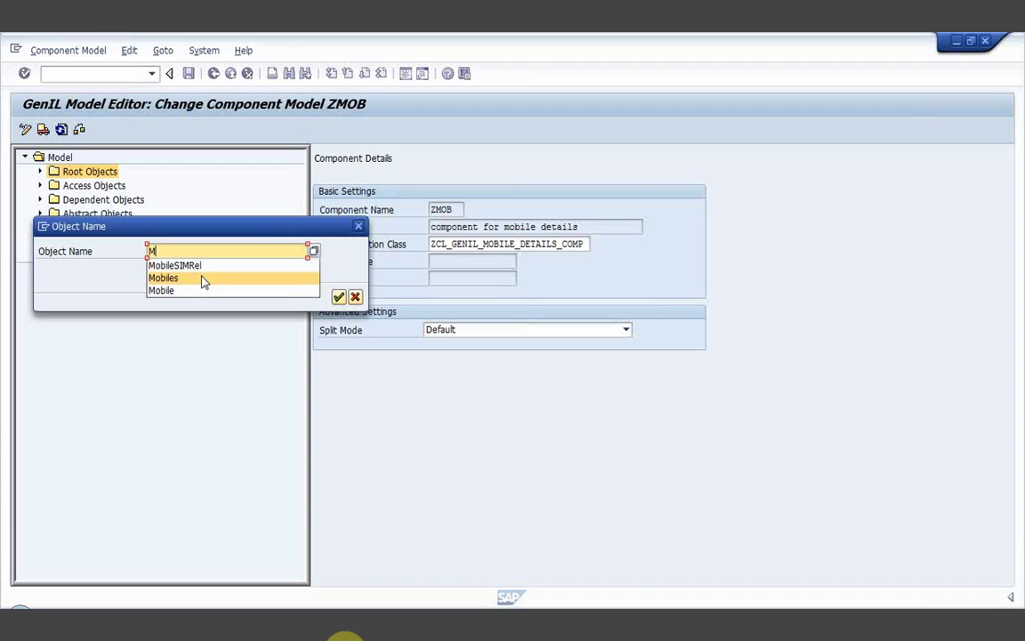
pyautogui.click(204, 282)
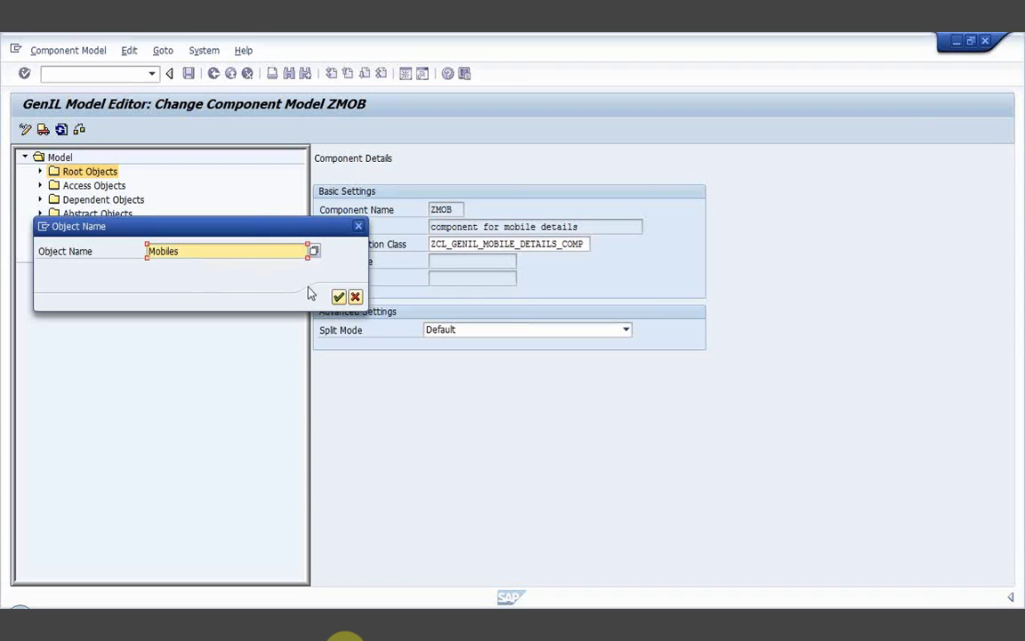
pyautogui.click(338, 297)
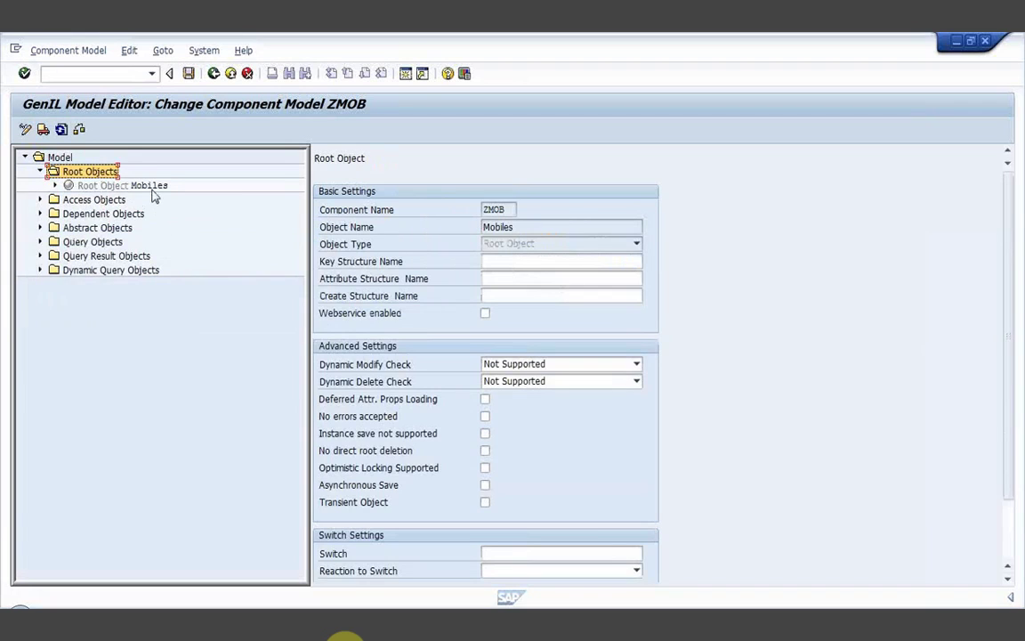
pyautogui.click(148, 187)
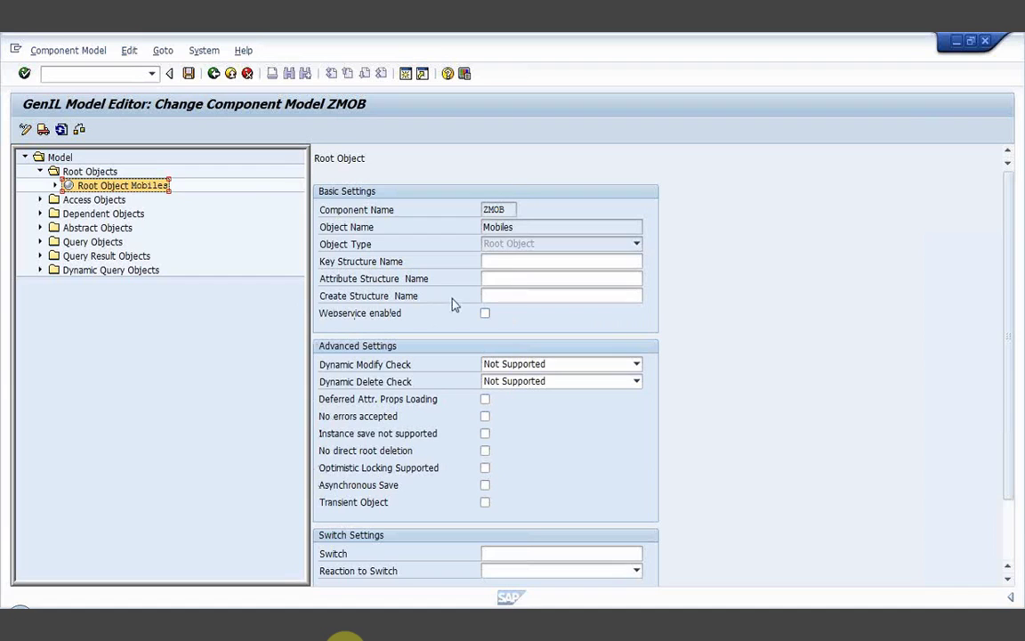
pyautogui.click(505, 260)
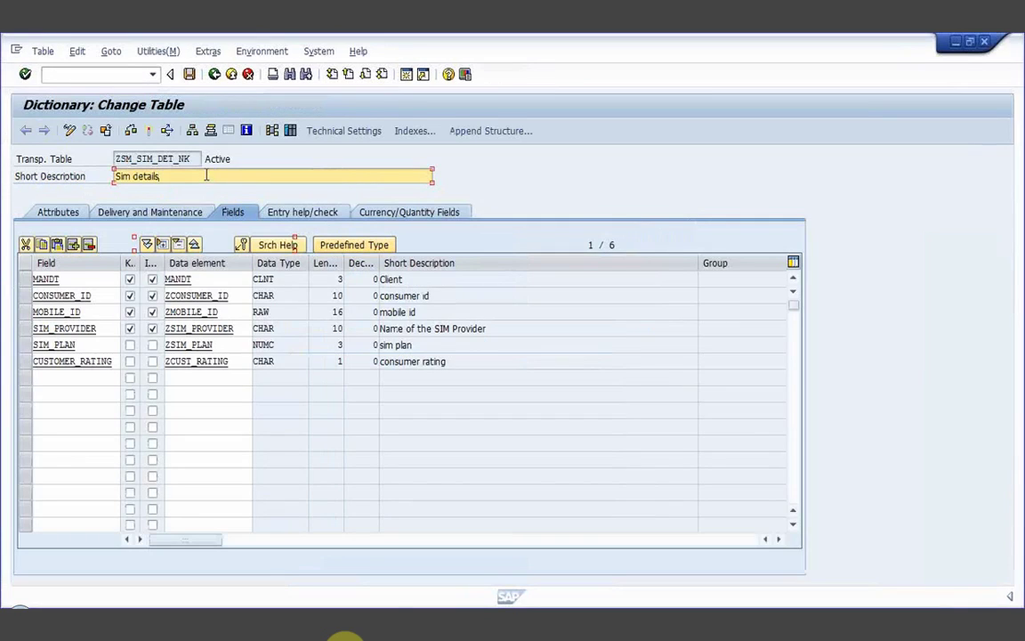
# - Return to the ABAP Dictionary start screen and display database table zsm_mob_det_nk
pyautogui.click(215, 74)
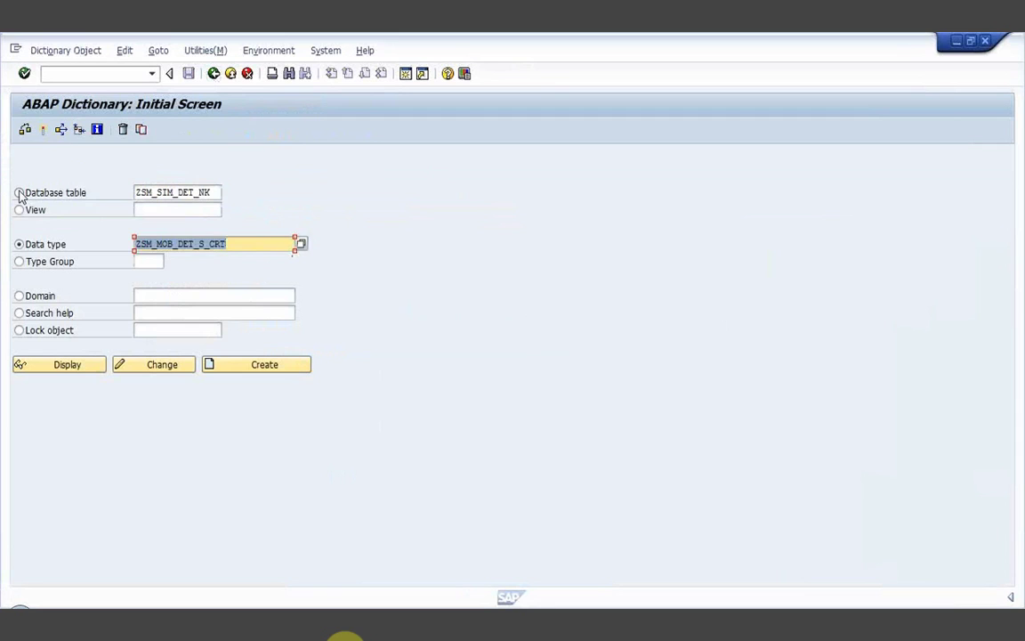
pyautogui.click(20, 193)
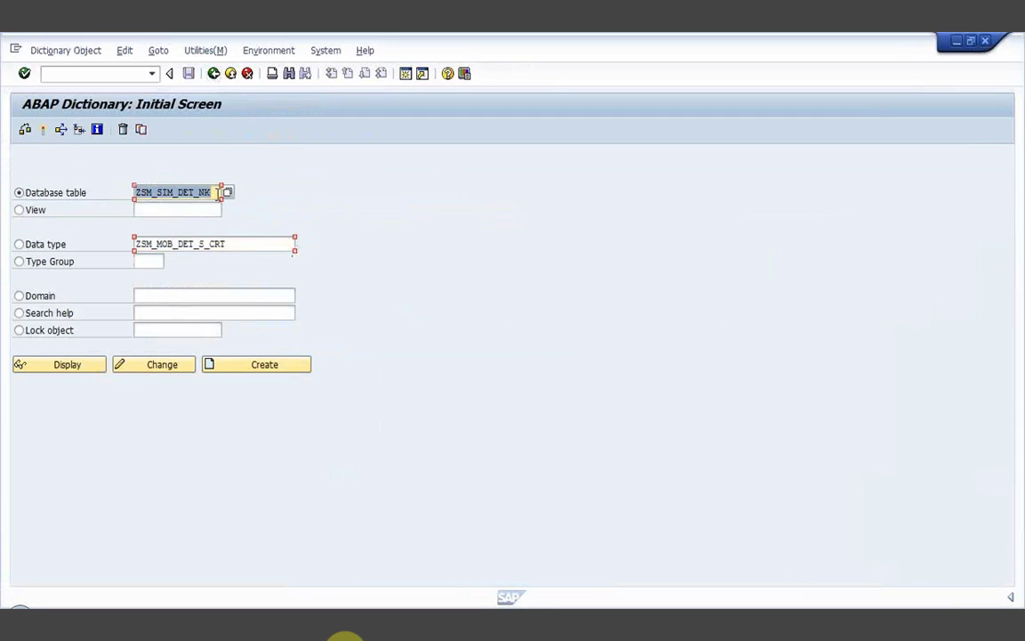
pyautogui.write('z')
pyautogui.write('sm')
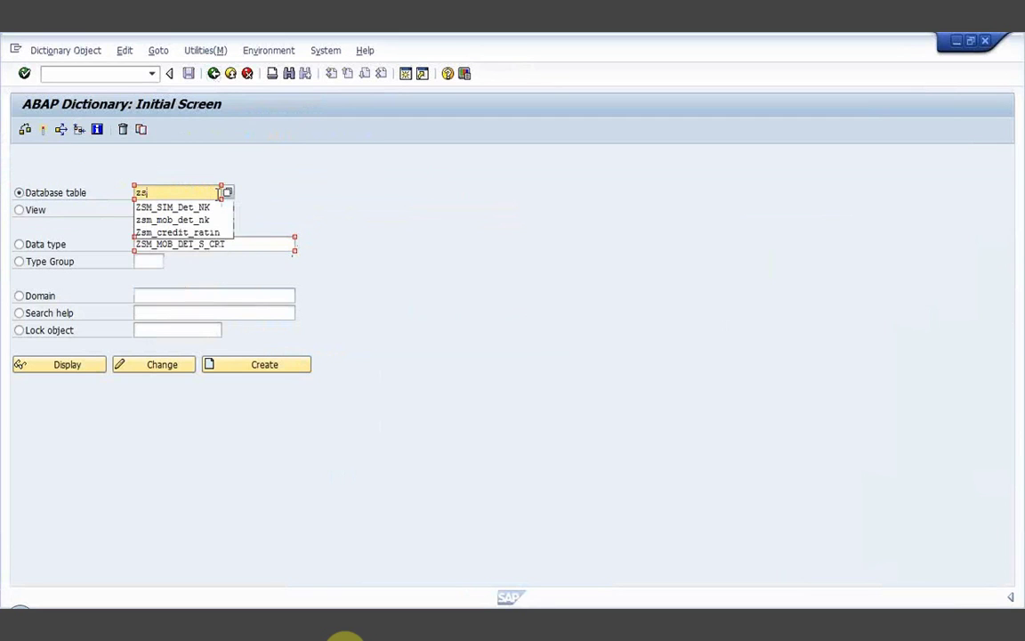
pyautogui.click(170, 219)
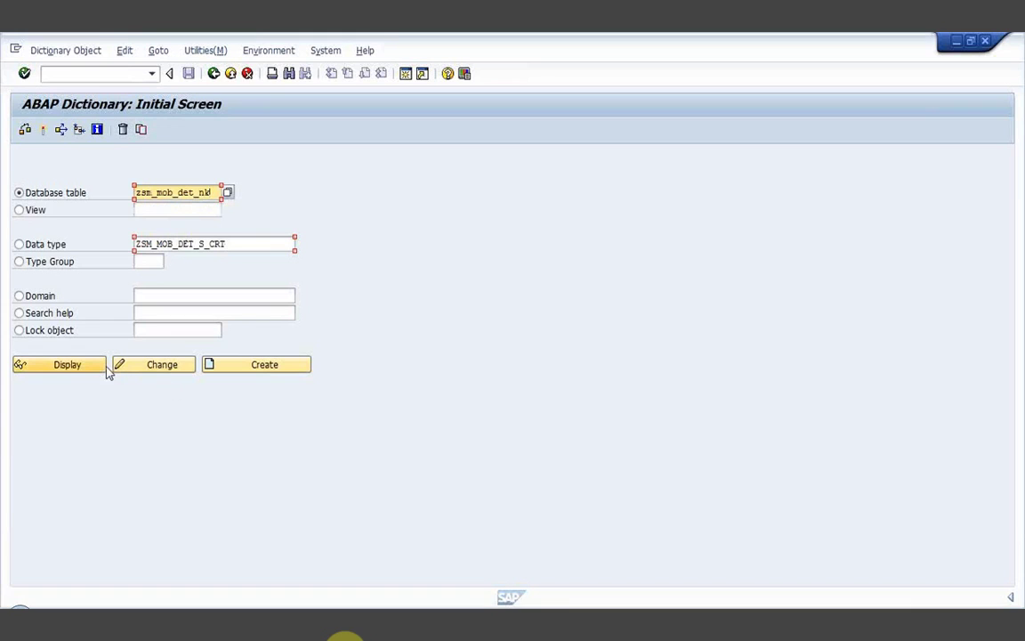
pyautogui.click(57, 366)
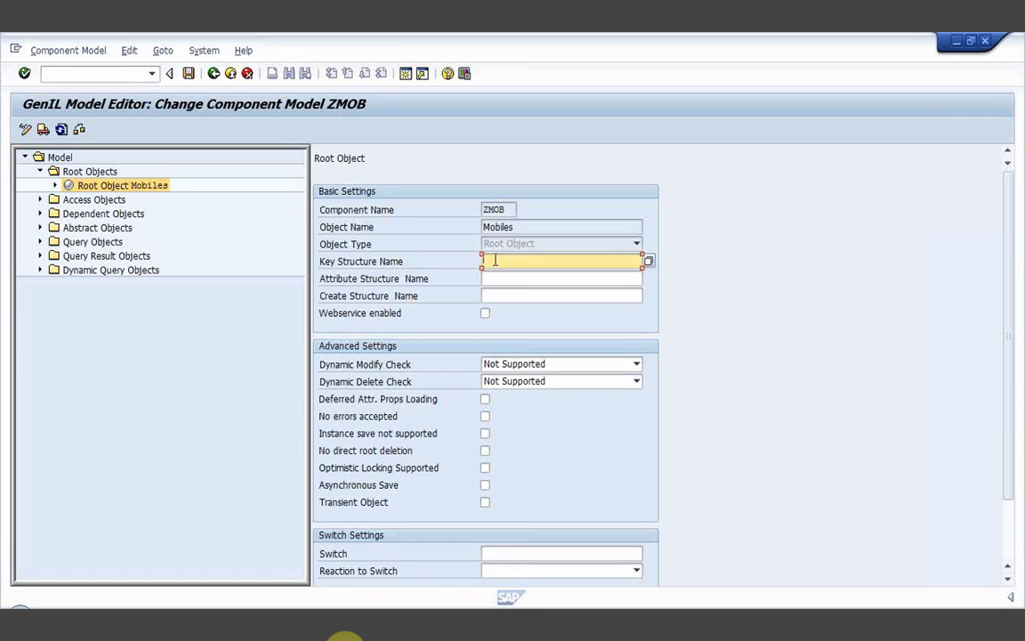
# - Show the input history for Mobiles' Key Structure Name
pyautogui.click(496, 261)
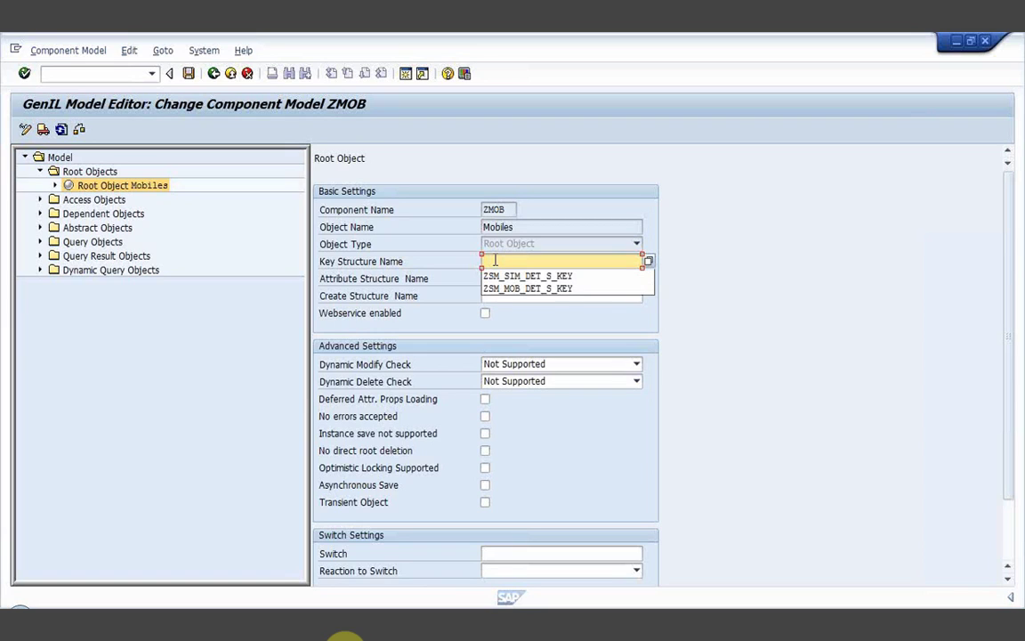
# - Set Mobiles' key structure to ZSM_SIM_DET_S_KEY, confirm it, and go back
pyautogui.click(504, 276)
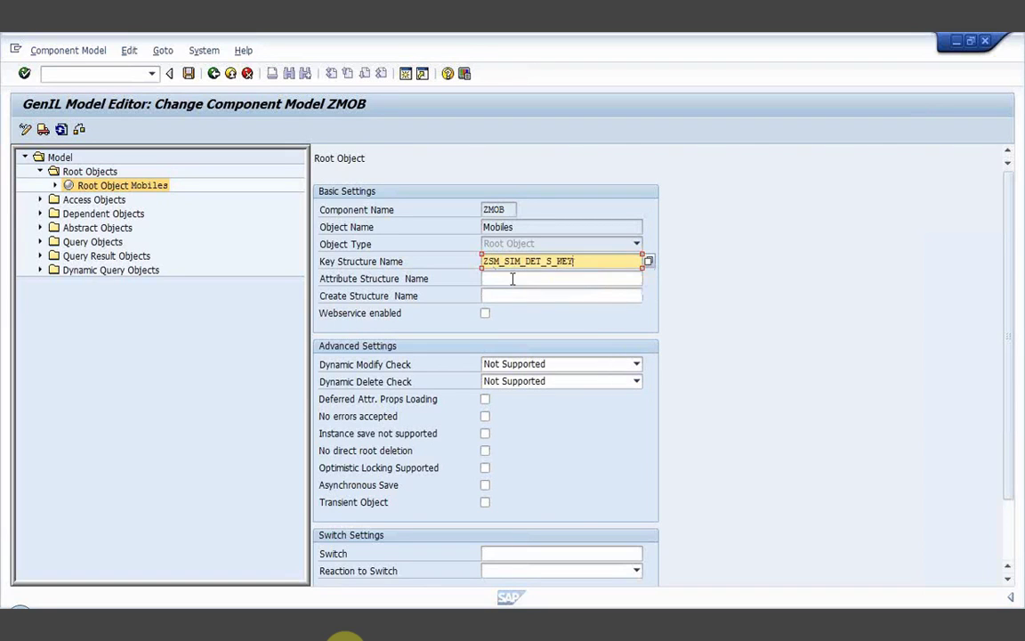
pyautogui.press('Return')
pyautogui.click(512, 263)
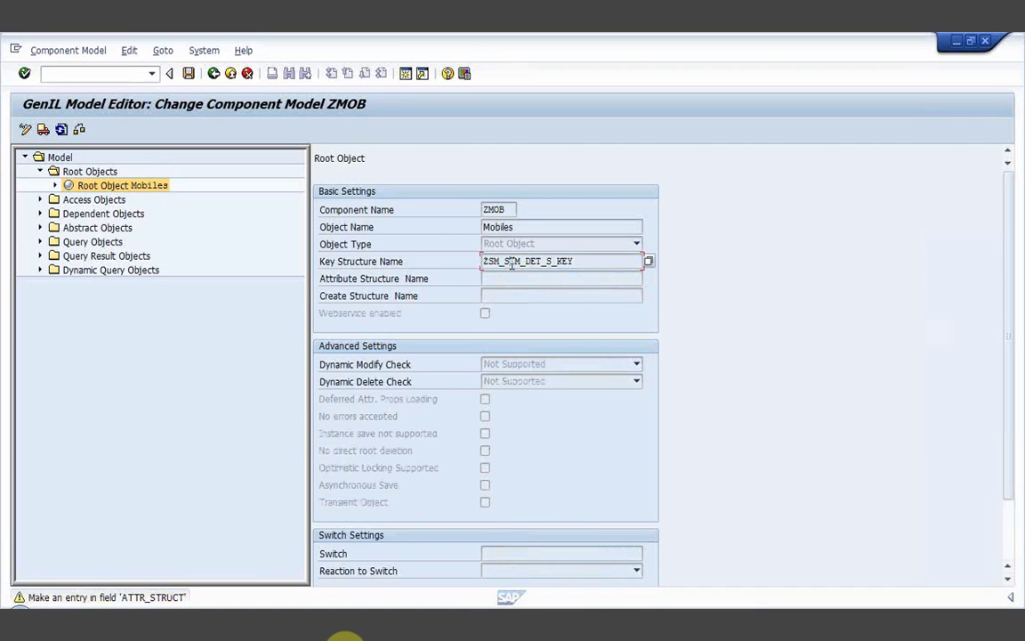
pyautogui.click(214, 75)
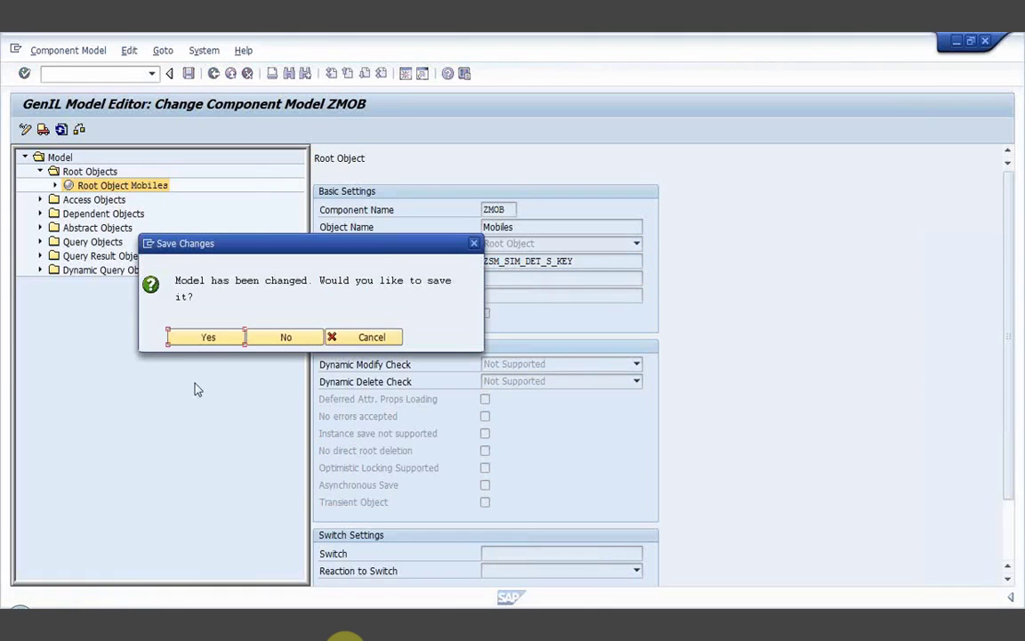
# - Decline saving the changed model and reopen ZMOB in change mode
pyautogui.click(285, 339)
pyautogui.click(72, 246)
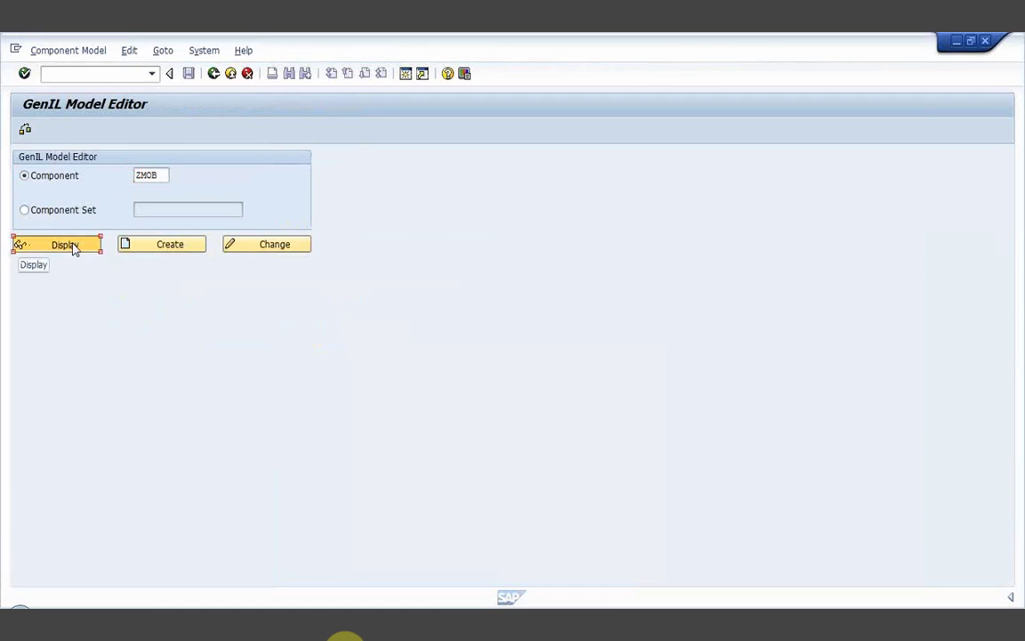
pyautogui.click(263, 247)
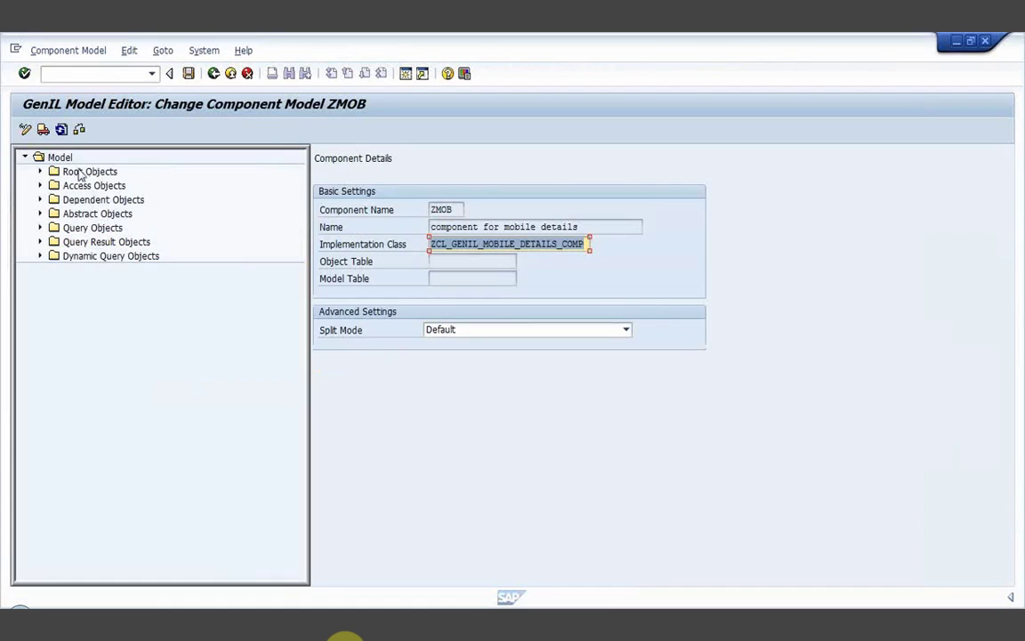
# - Recreate the root object Mobiles under Root Objects
pyautogui.rightClick(81, 173)
pyautogui.click(107, 183)
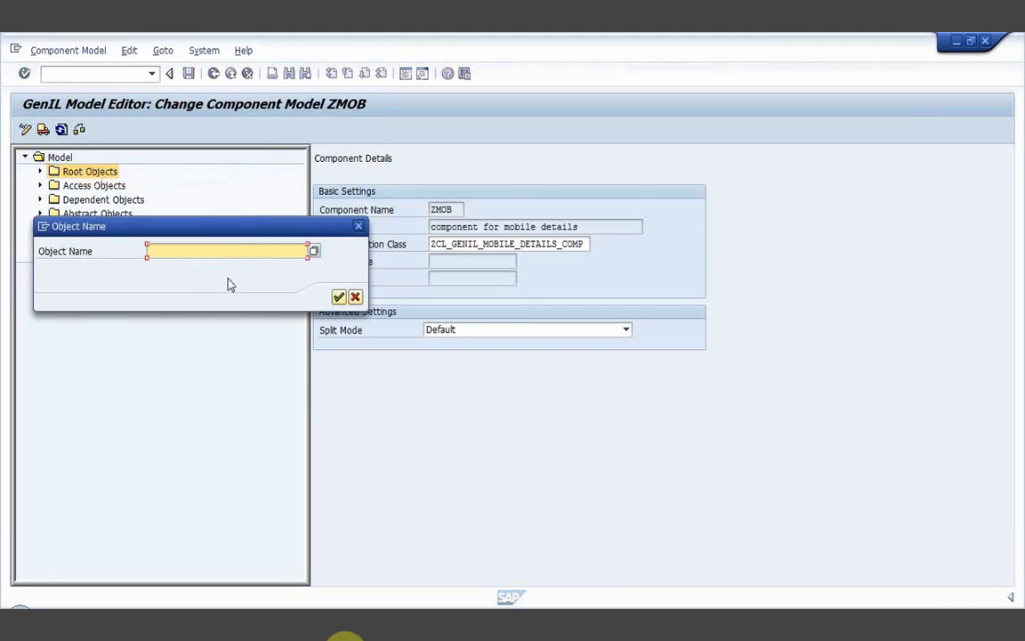
pyautogui.press('Down')
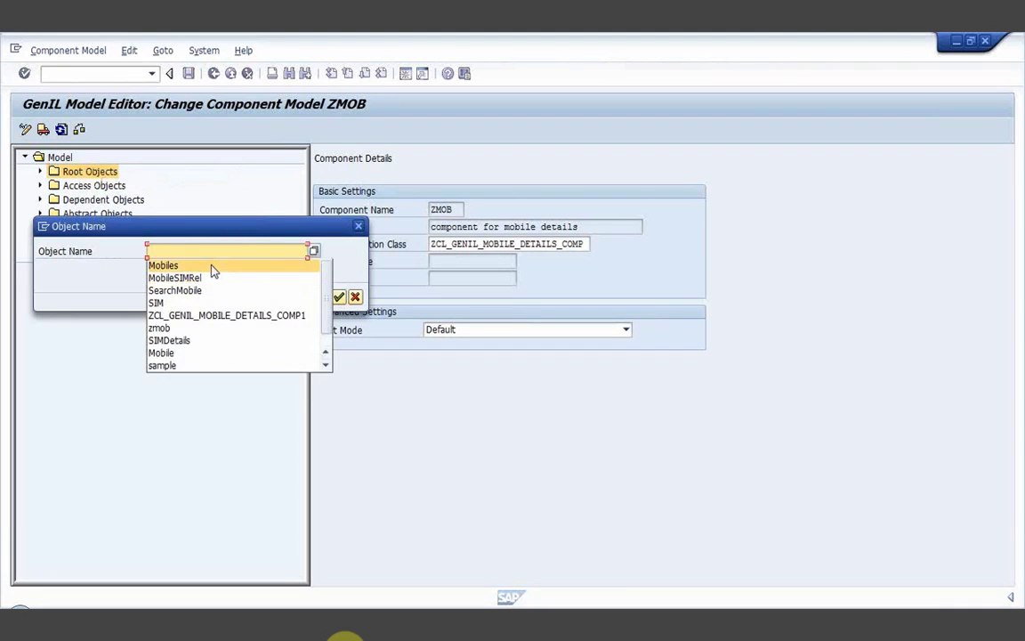
pyautogui.click(213, 267)
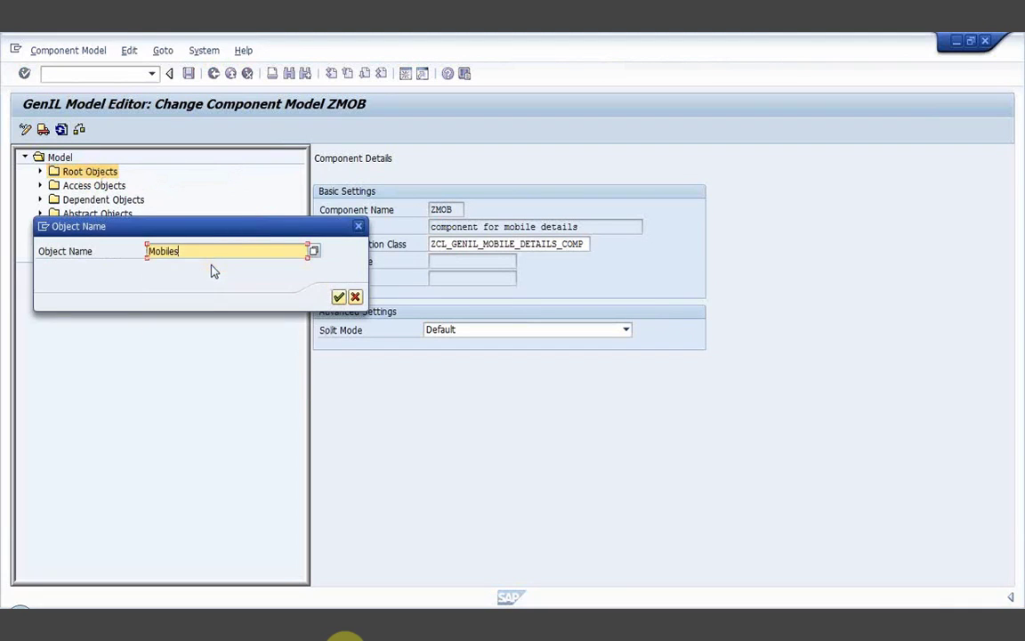
pyautogui.click(339, 297)
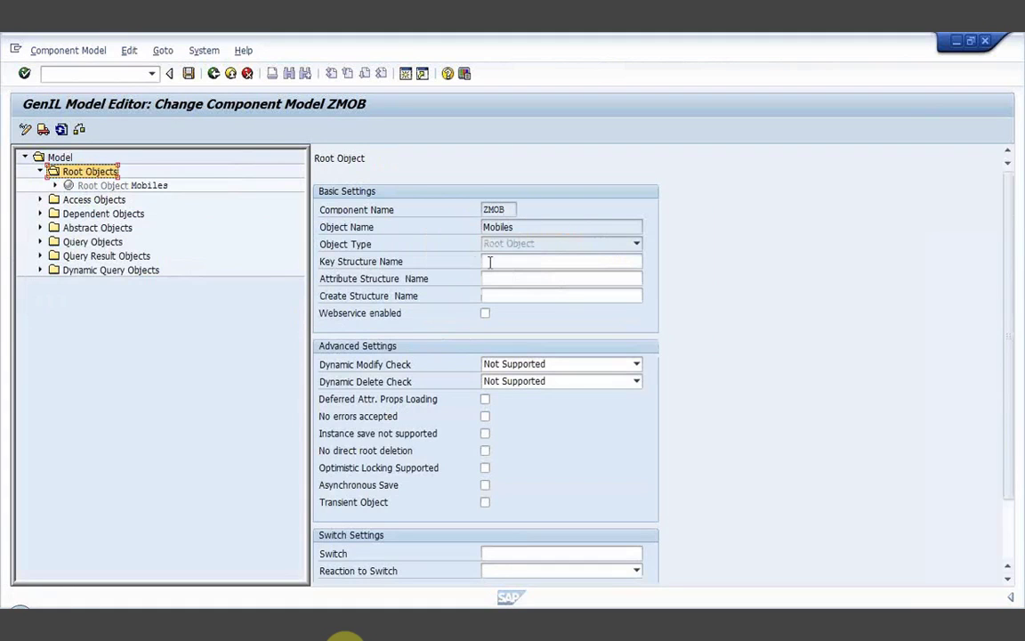
# - Set Mobiles' structures to ZSM_MOB_DET_S_KEY, ZSM_MOB_DET_S_ATT and ZSM_MOB_DET_S_CRT
pyautogui.click(492, 261)
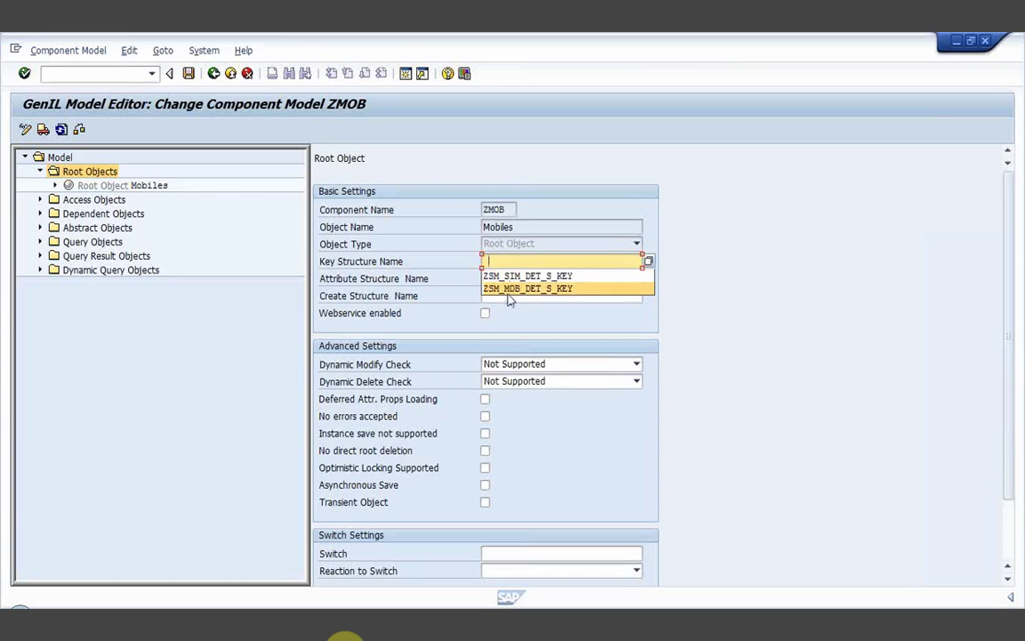
pyautogui.click(510, 289)
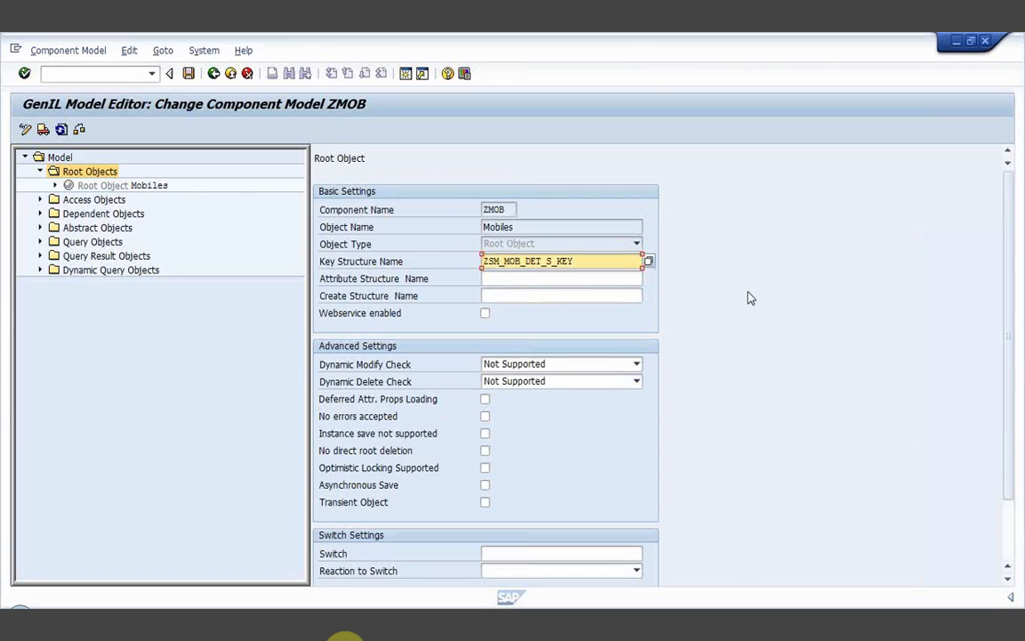
pyautogui.click(624, 279)
pyautogui.click(624, 279)
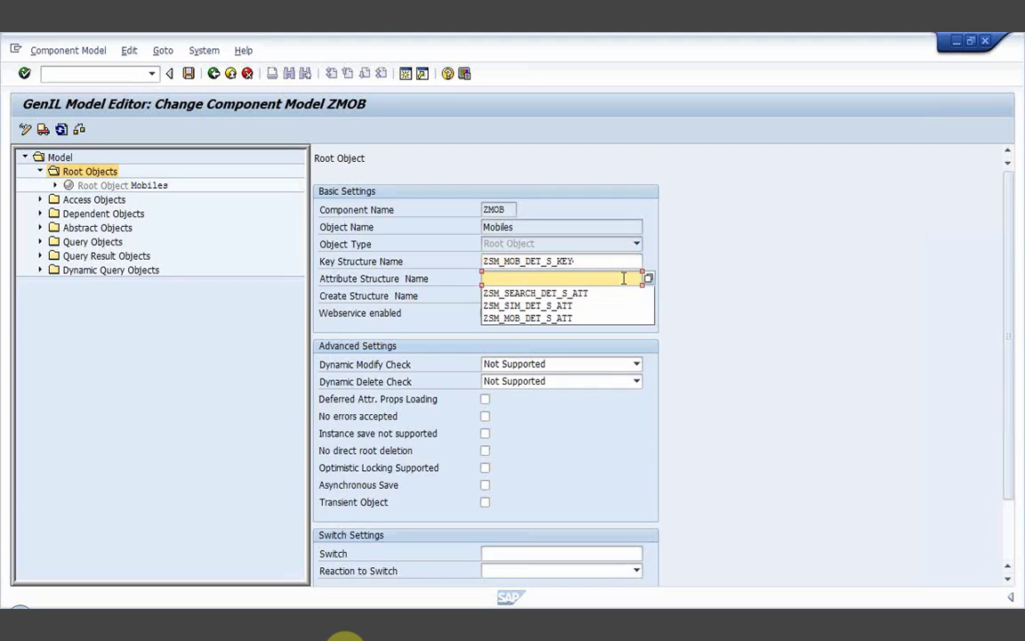
pyautogui.click(561, 318)
pyautogui.click(562, 295)
pyautogui.click(562, 295)
pyautogui.click(560, 317)
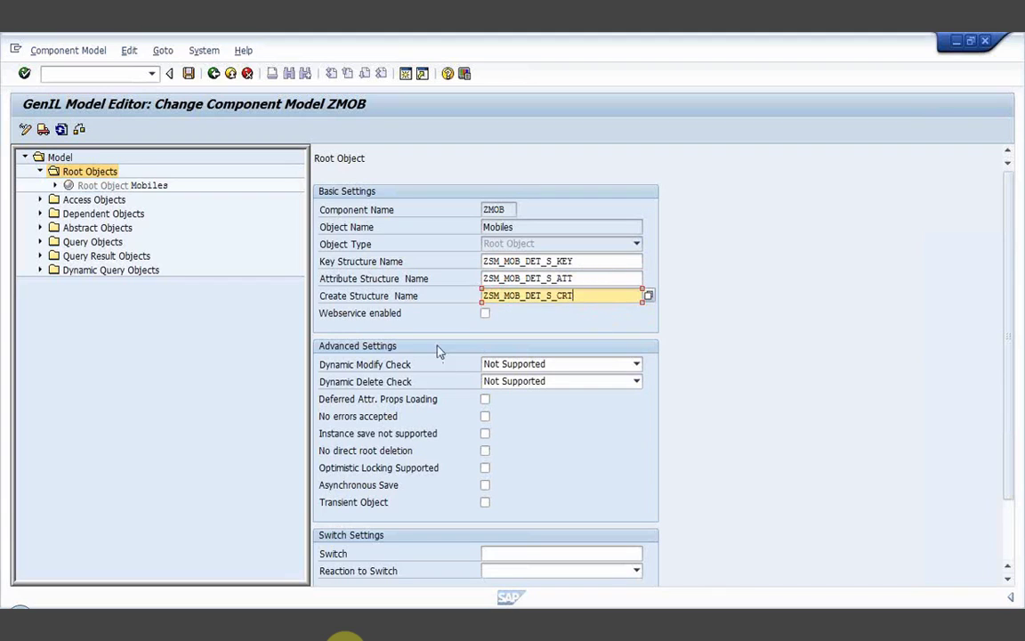
# - Make Mobiles webservice enabled, save the model, and inspect structure ZSM_MOB_DET_S_KEY
pyautogui.click(485, 314)
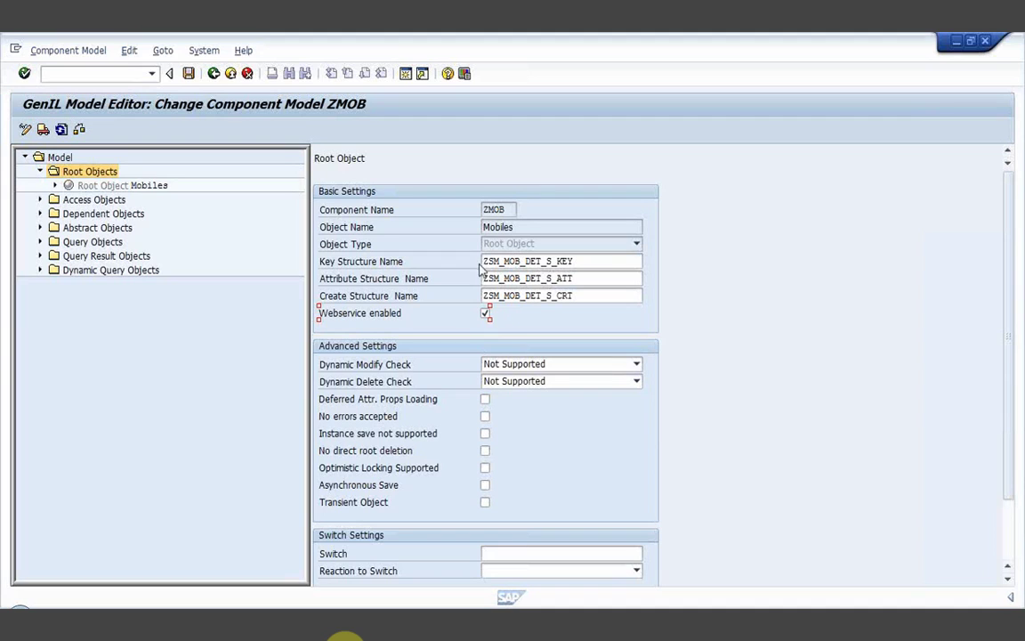
pyautogui.click(188, 73)
pyautogui.doubleClick(540, 262)
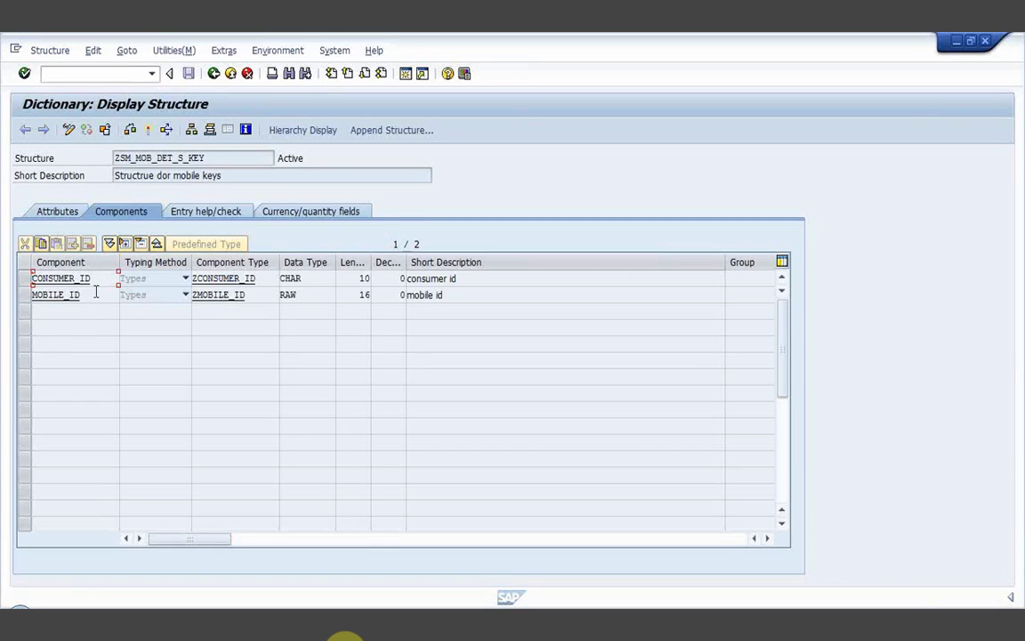
pyautogui.click(215, 75)
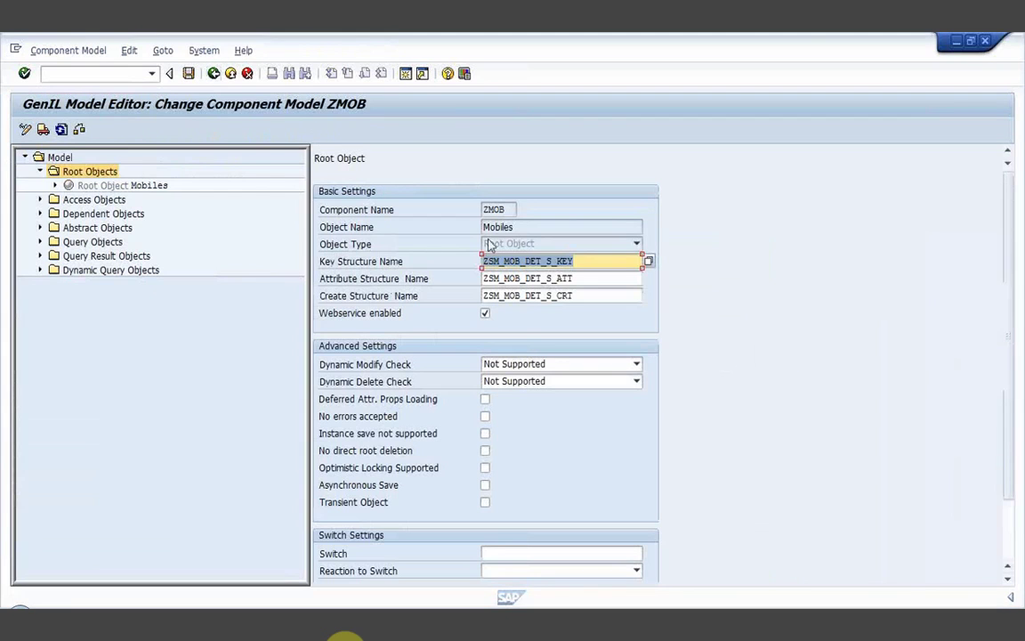
pyautogui.doubleClick(533, 279)
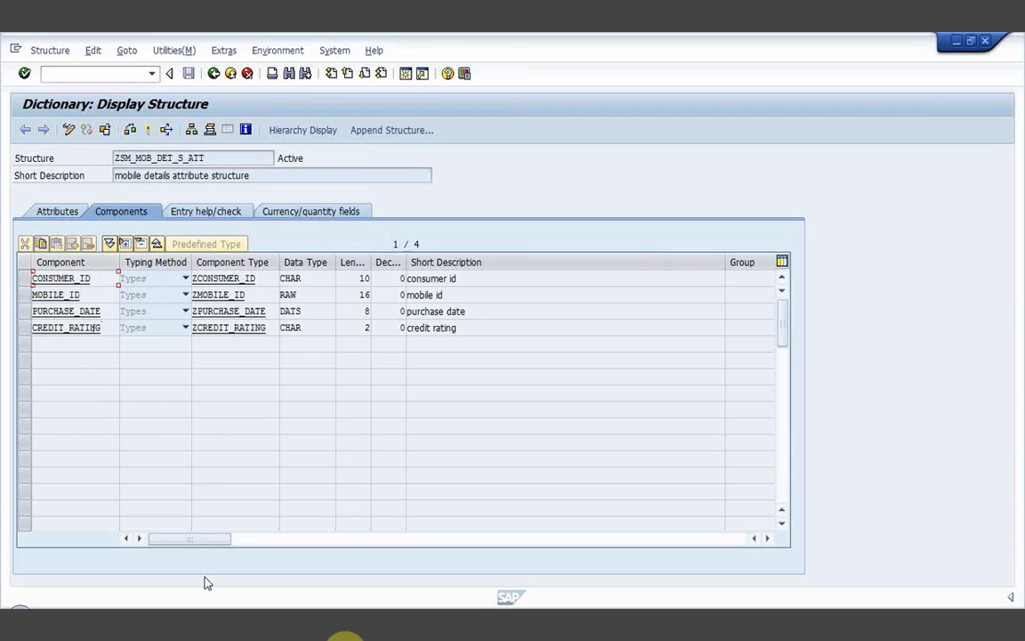
pyautogui.click(346, 636)
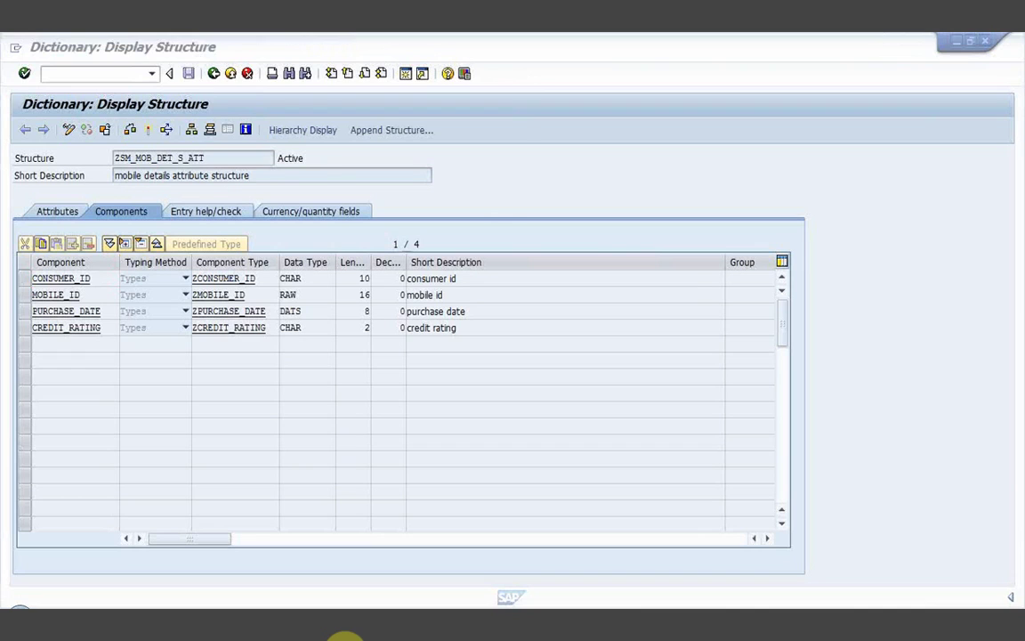
pyautogui.click(345, 634)
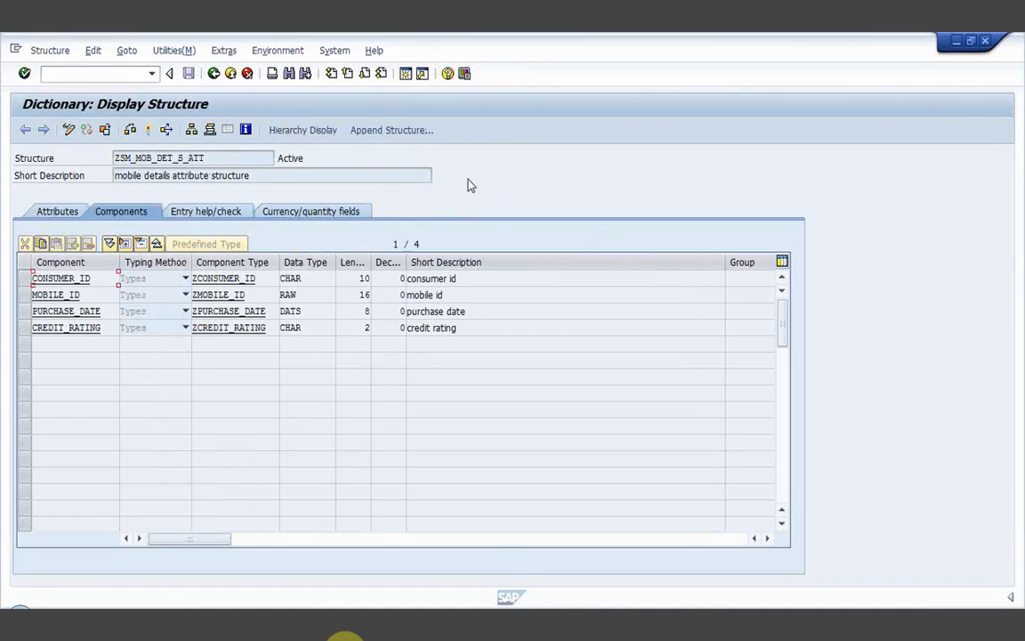
pyautogui.click(214, 75)
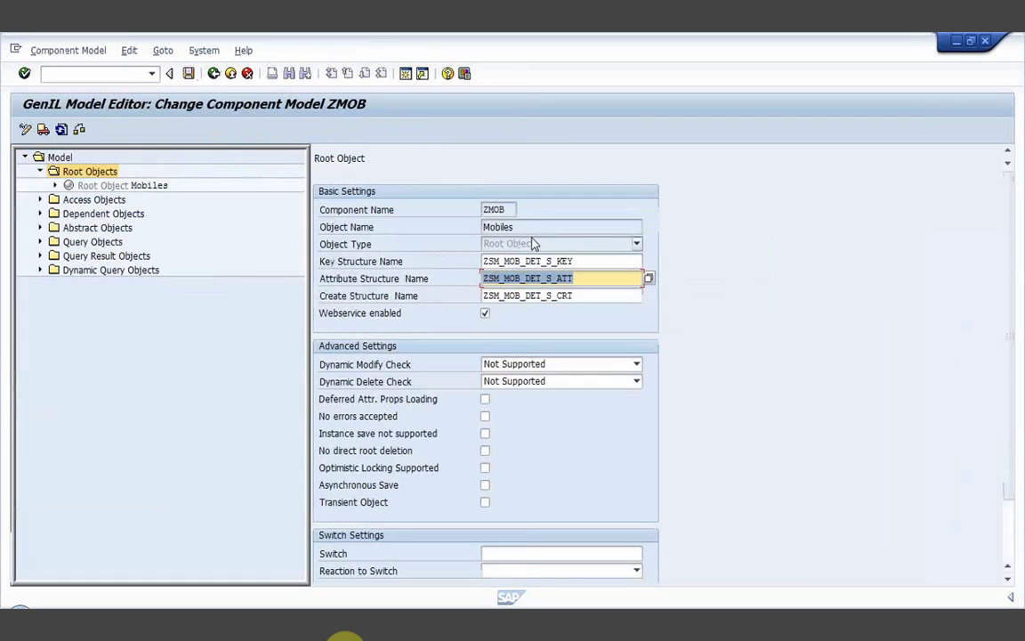
pyautogui.click(587, 260)
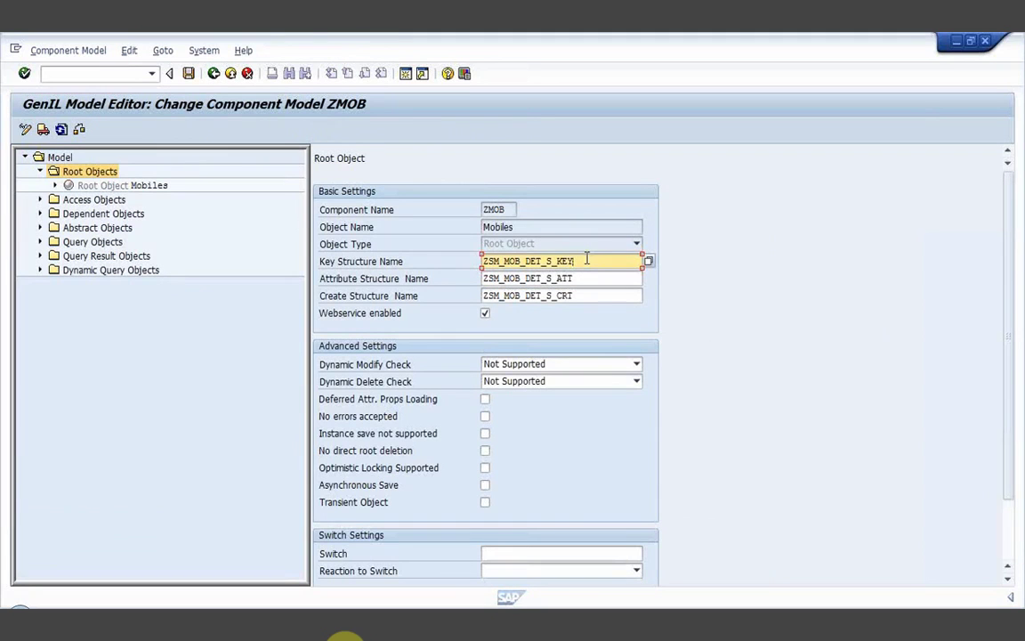
pyautogui.click(581, 278)
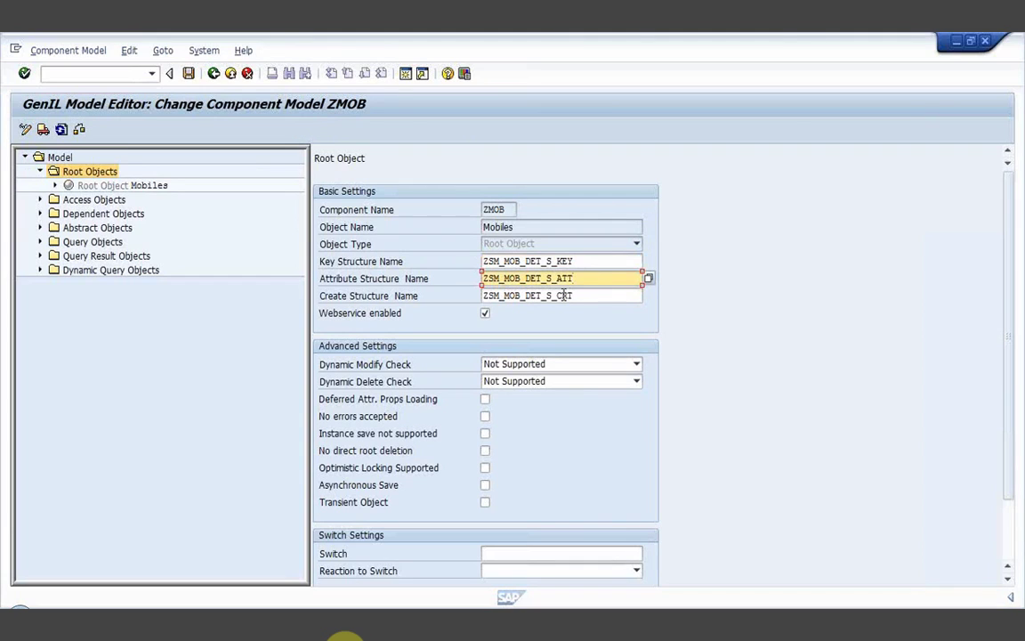
pyautogui.doubleClick(564, 296)
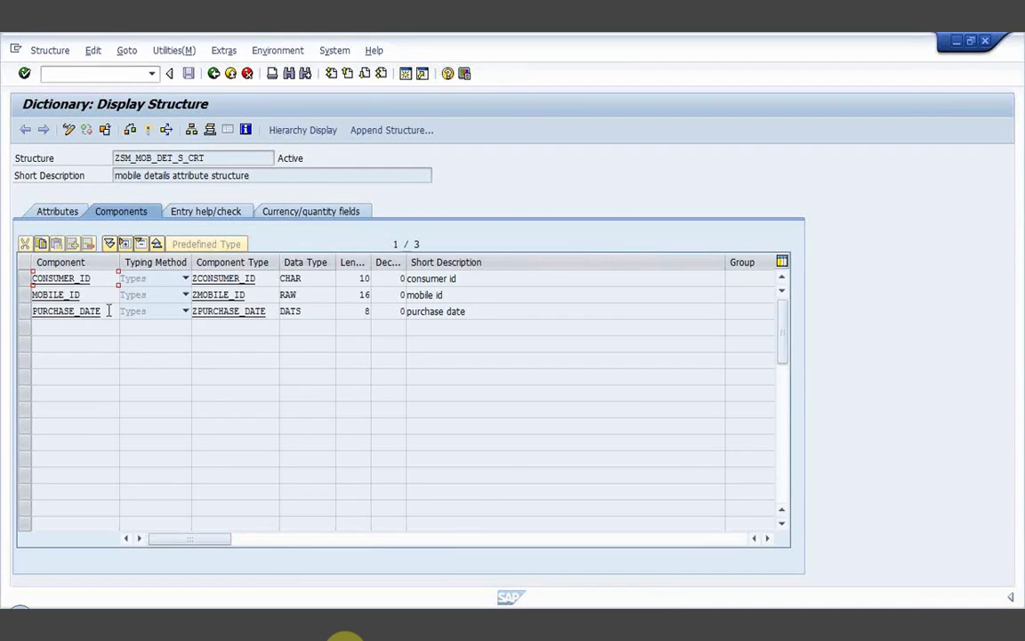
pyautogui.click(215, 75)
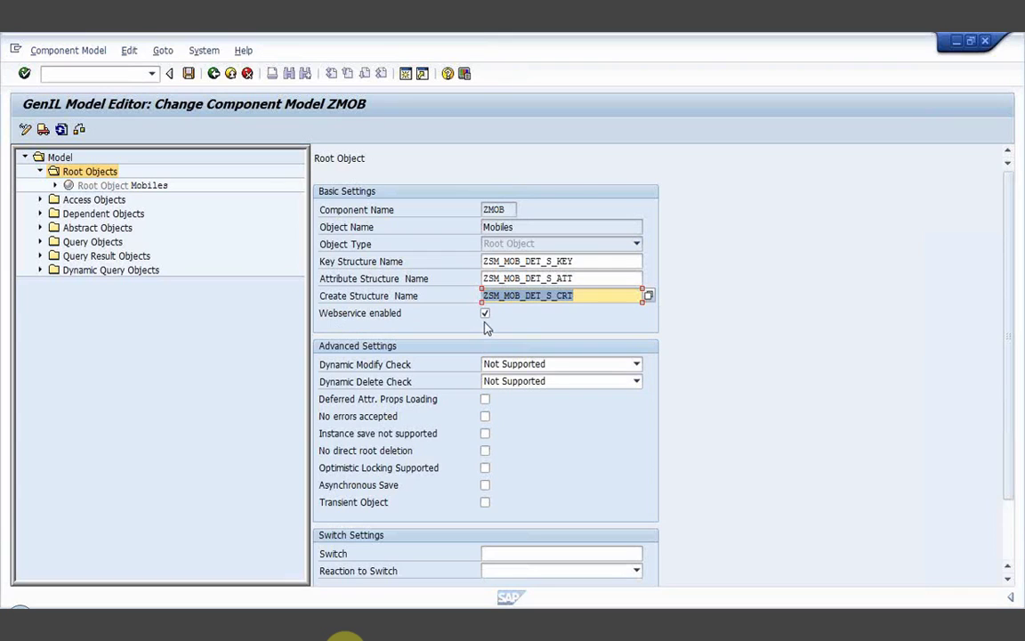
# - Create dependent object SIM under Dependent Objects
pyautogui.click(92, 216)
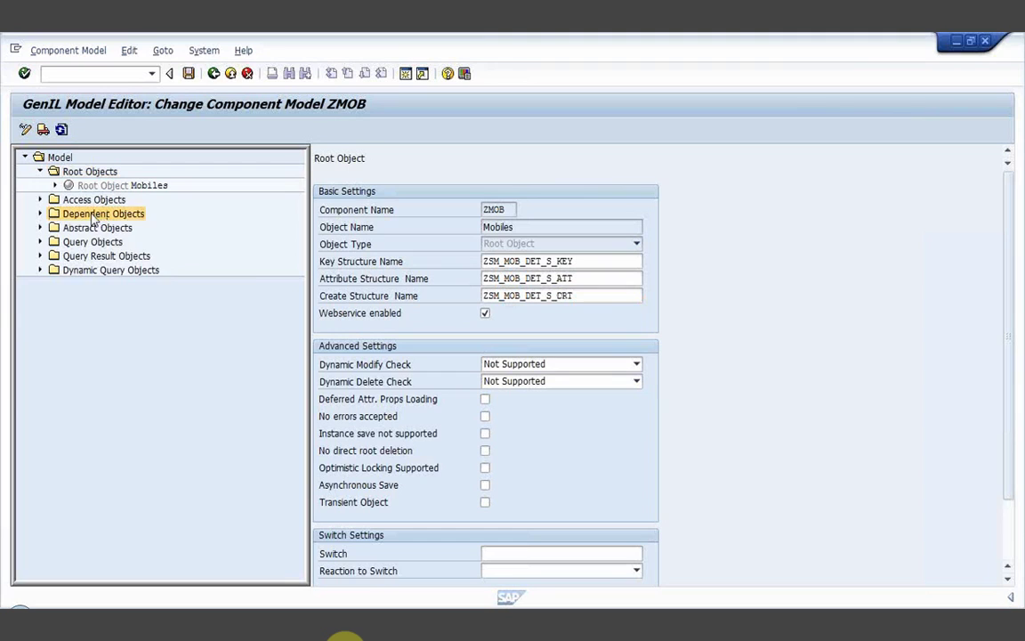
pyautogui.rightClick(92, 216)
pyautogui.click(117, 229)
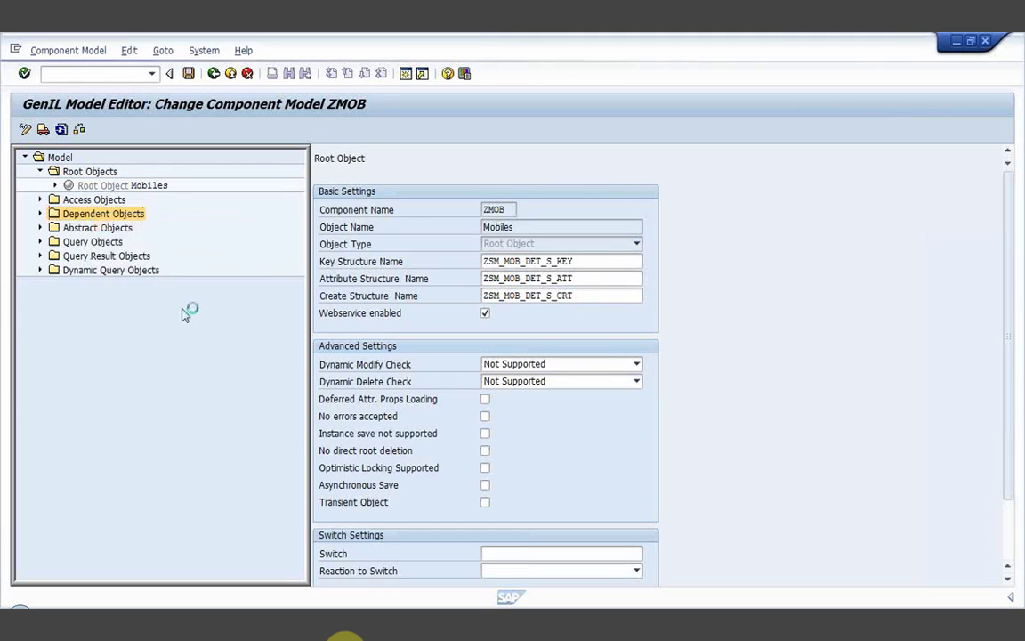
pyautogui.write('SIM')
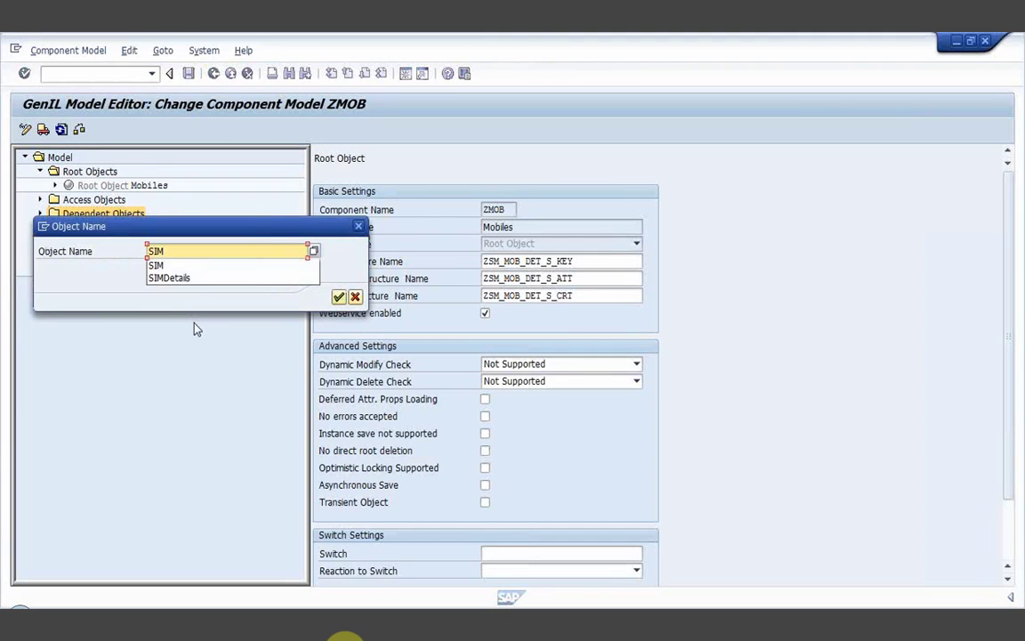
pyautogui.press('Return')
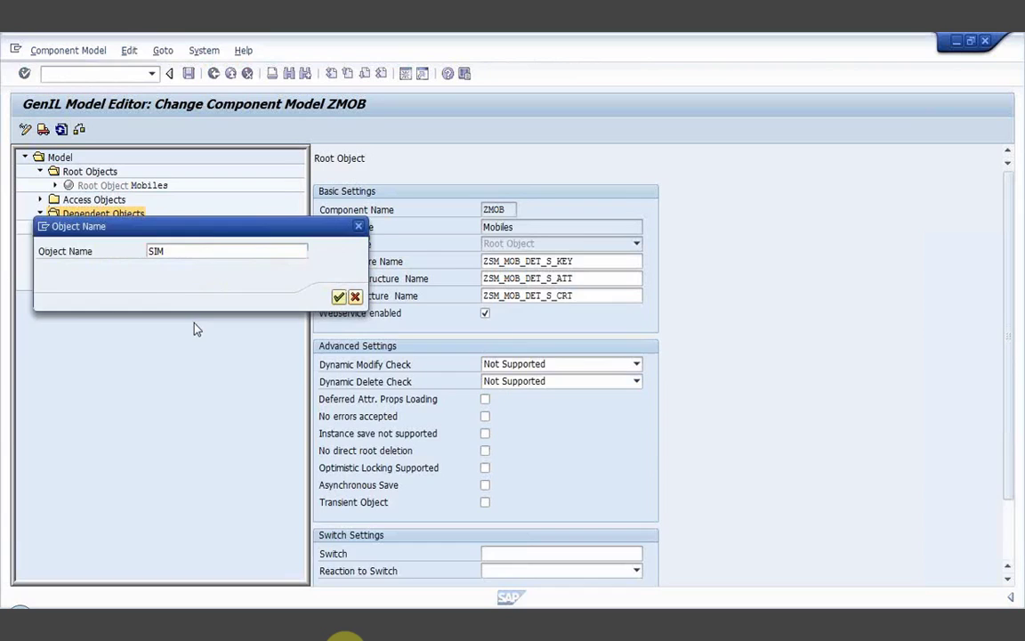
pyautogui.press('Return')
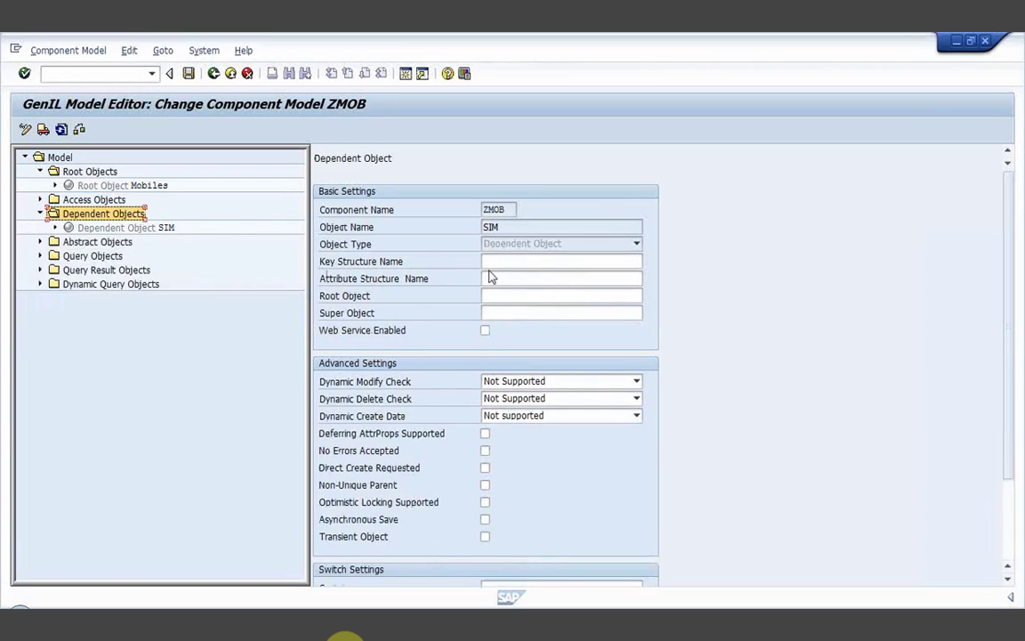
# - Set SIM's key structure to ZSM_SIM_DET_S_KEY and attribute structure to ZSM_SIM_DET_S_ATT
pyautogui.click(496, 260)
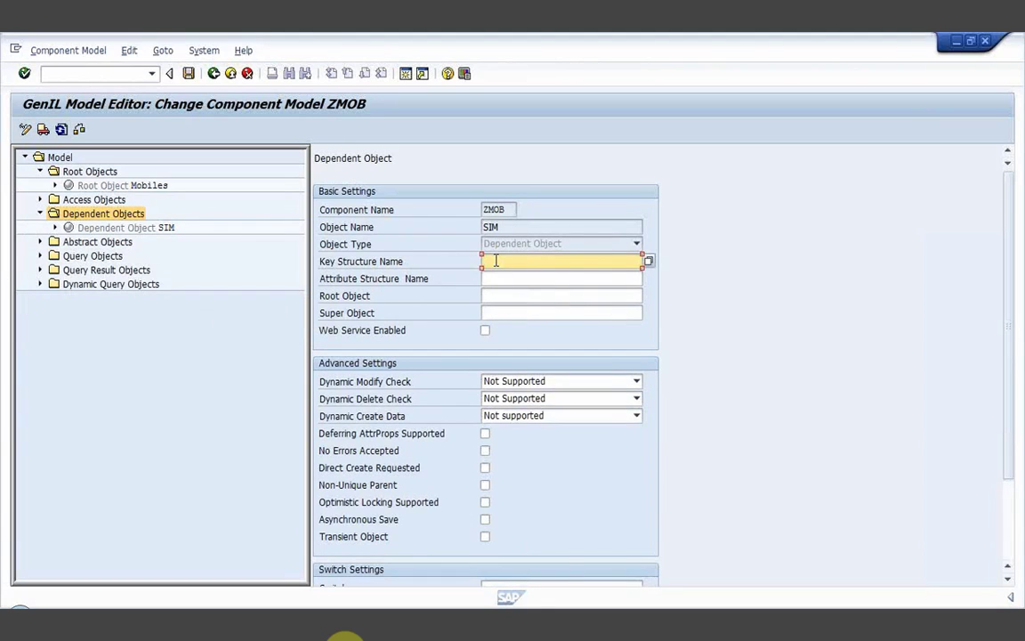
pyautogui.click(496, 260)
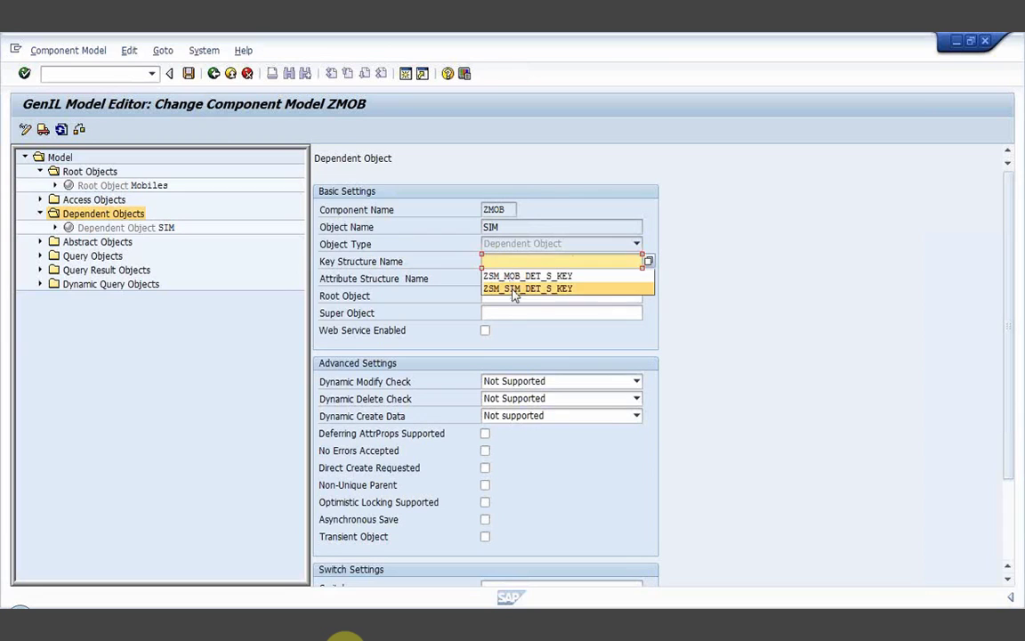
pyautogui.click(513, 288)
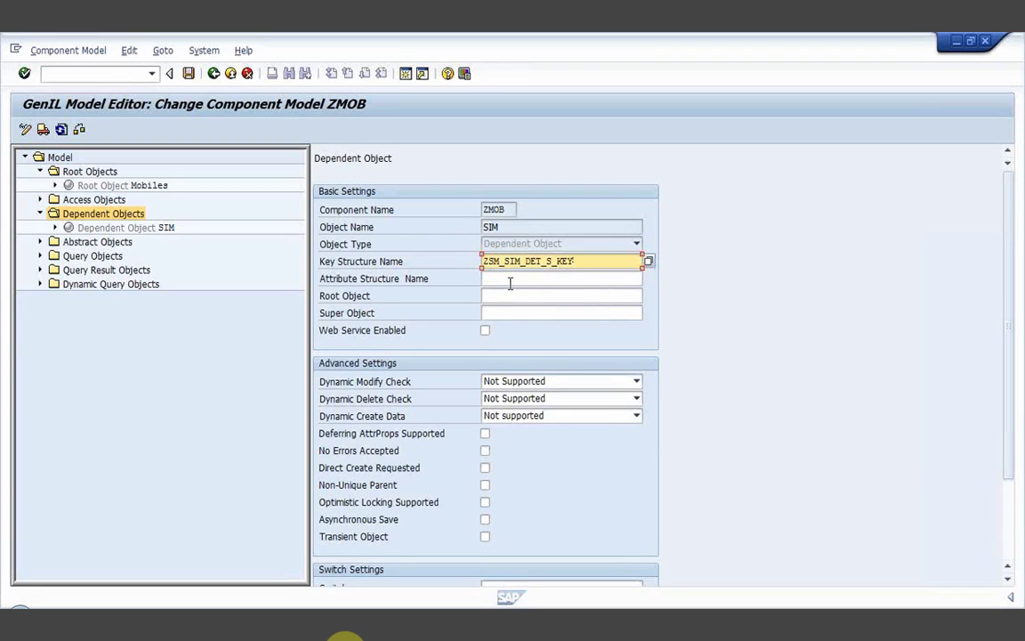
pyautogui.click(506, 279)
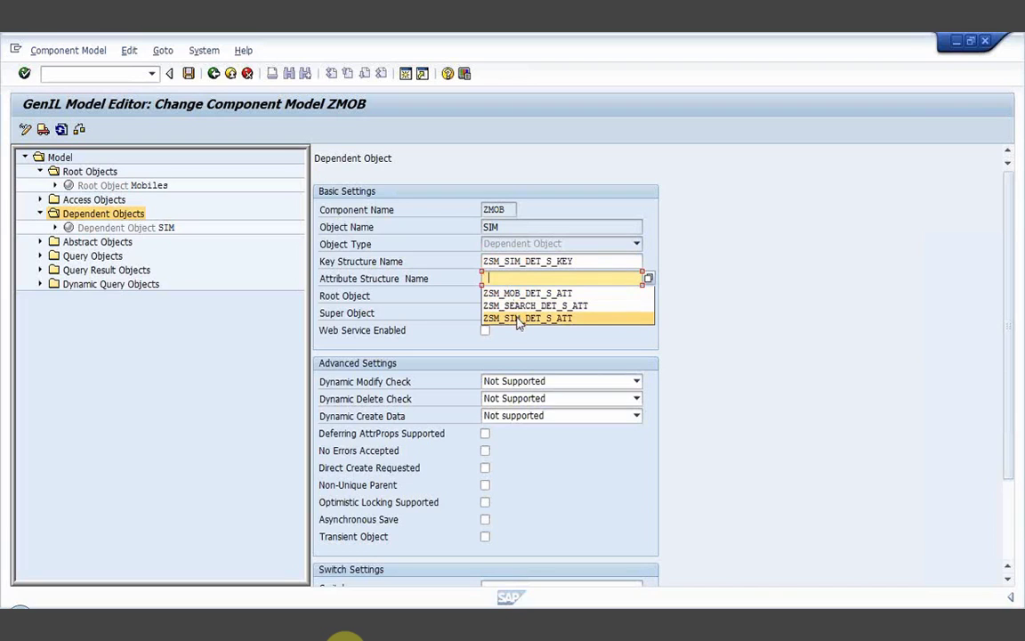
pyautogui.click(519, 318)
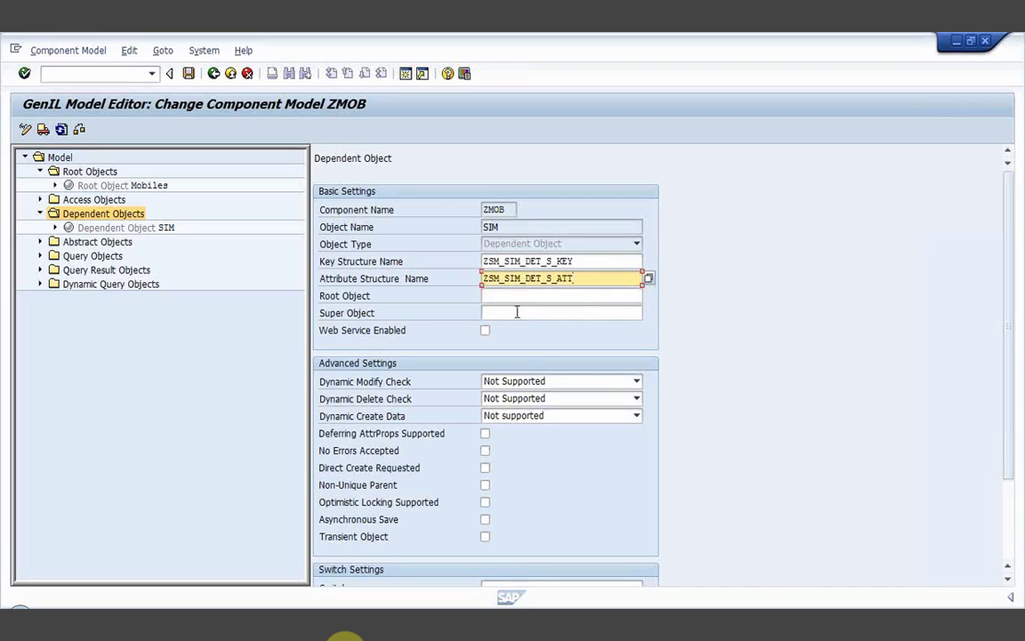
# - Set Mobiles as SIM's root and super object and enable it for web services
pyautogui.click(515, 295)
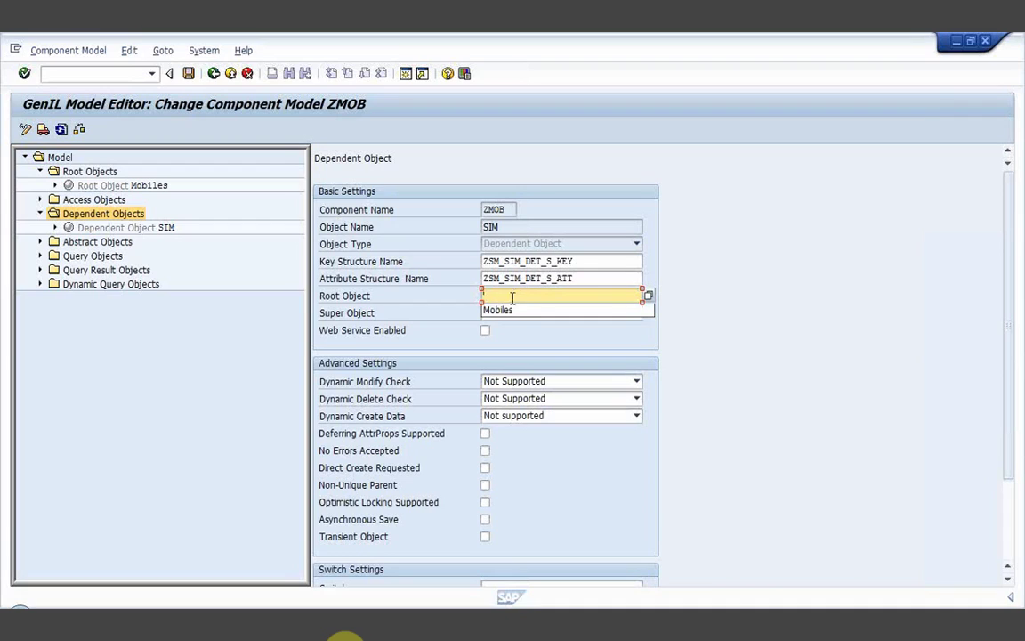
pyautogui.click(511, 313)
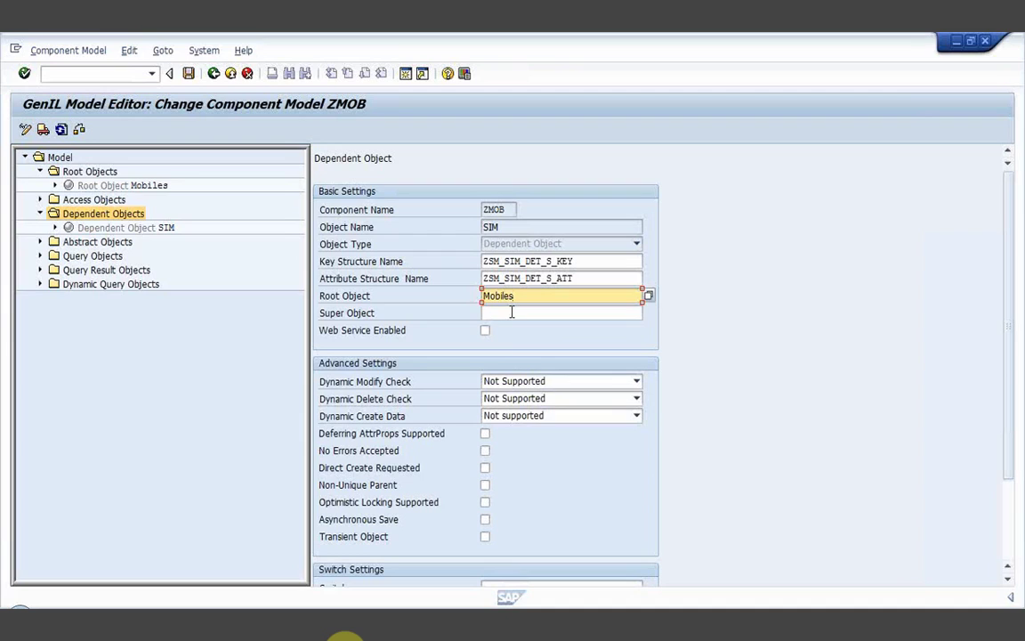
pyautogui.click(512, 312)
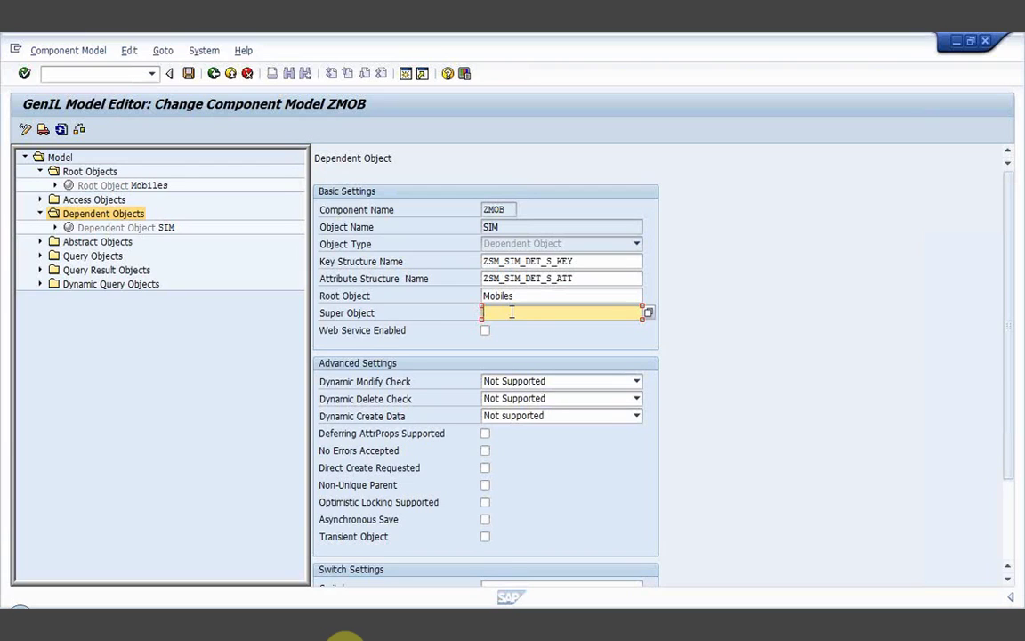
pyautogui.click(511, 312)
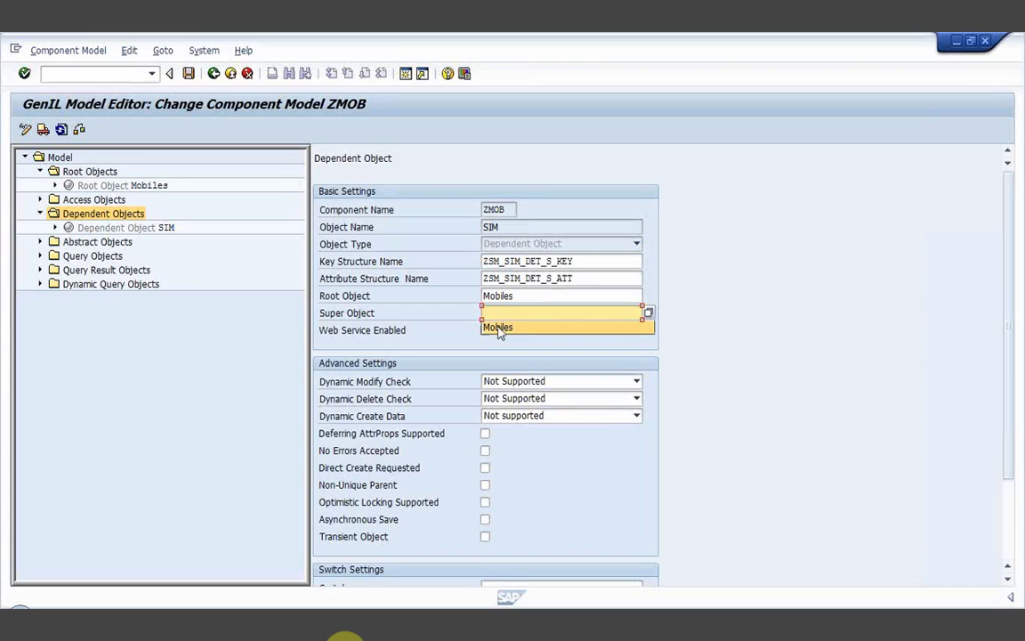
pyautogui.click(499, 329)
pyautogui.click(486, 332)
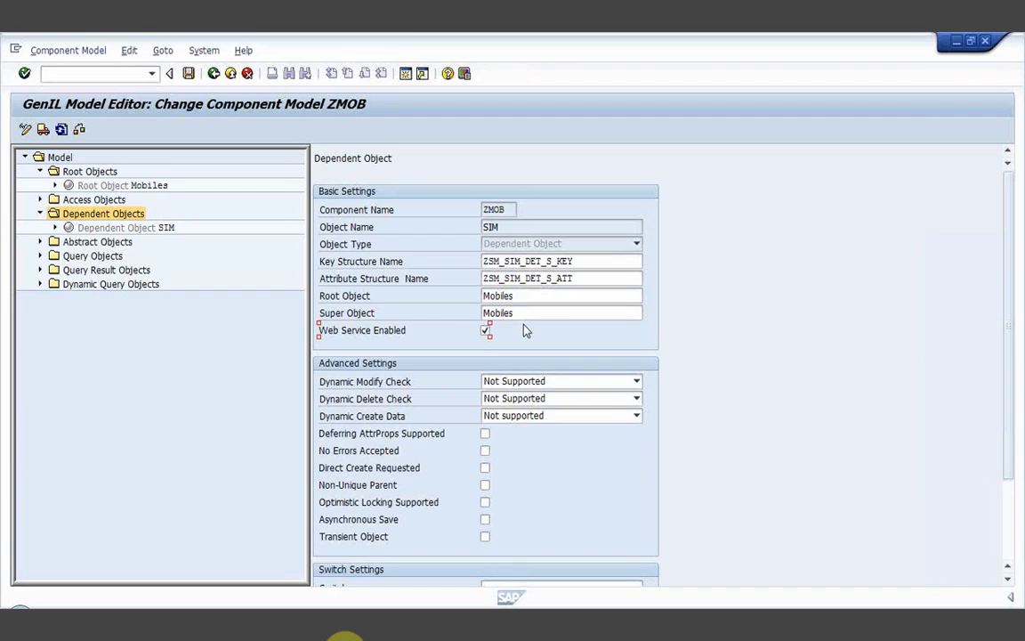
pyautogui.click(526, 261)
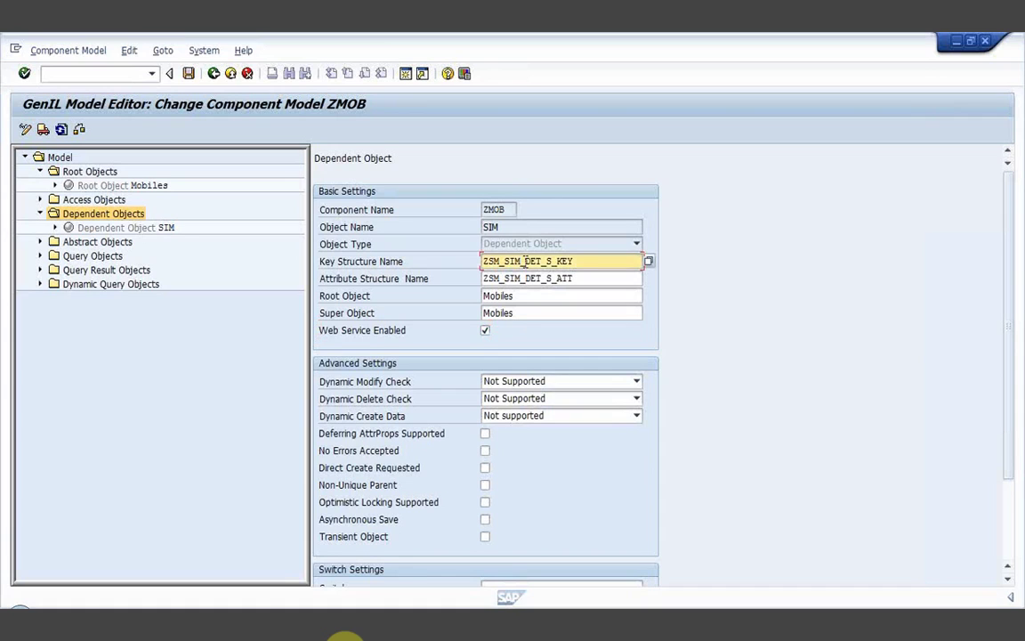
pyautogui.doubleClick(526, 261)
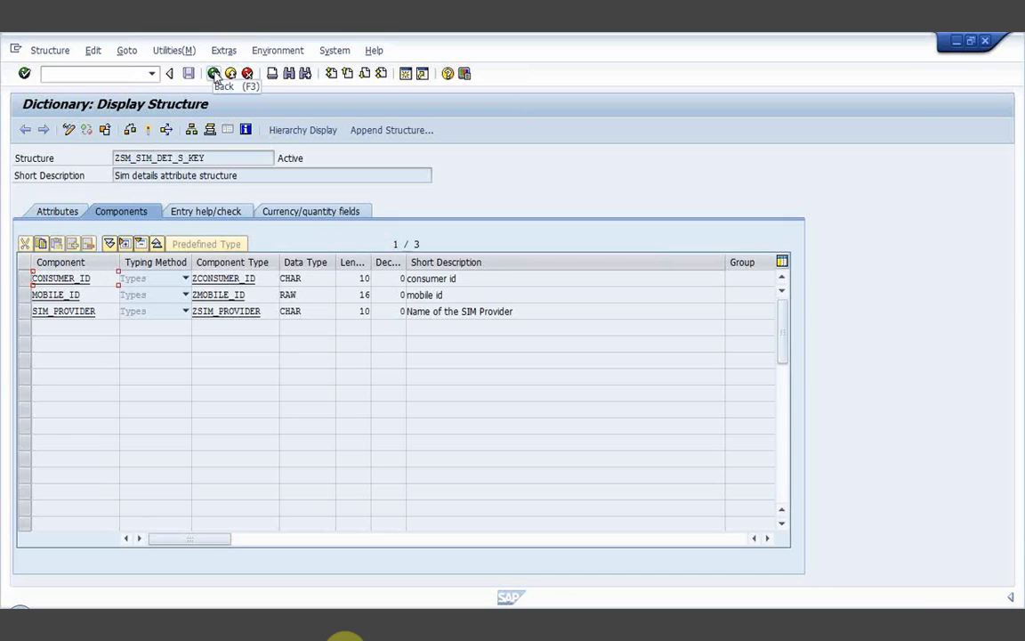
pyautogui.click(214, 74)
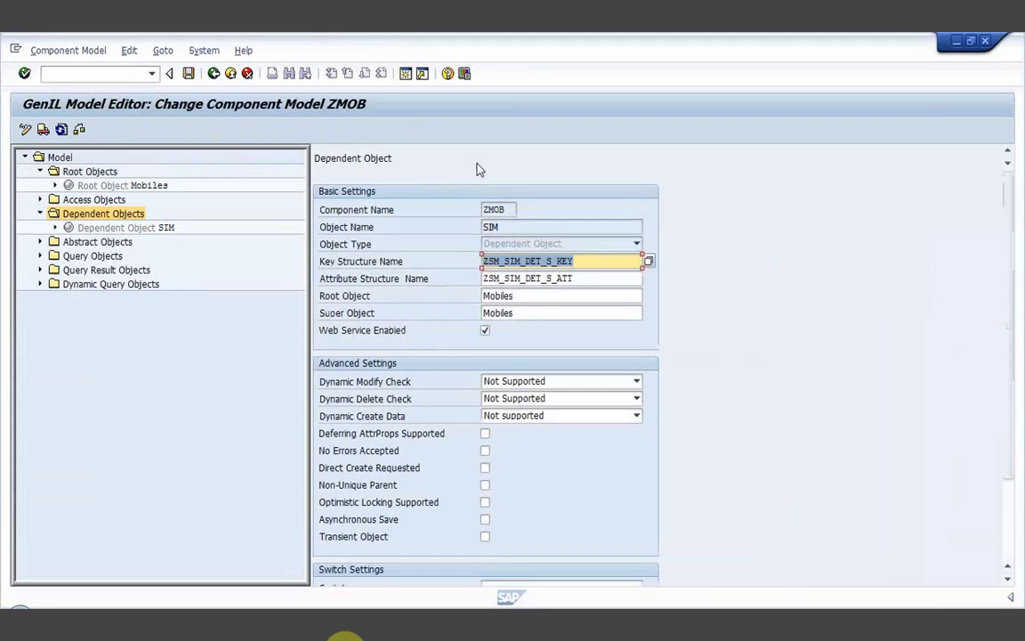
pyautogui.doubleClick(530, 278)
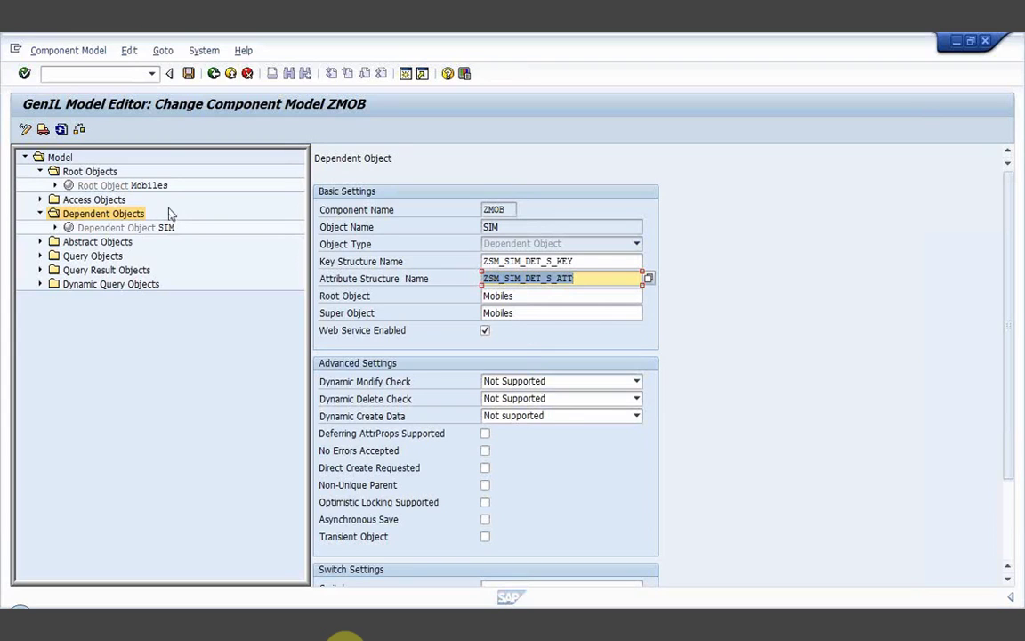
# - Save the ZMOB model and show root object Mobiles with its ZSM_MOB_DET_S key, attribute and create structures
pyautogui.click(188, 74)
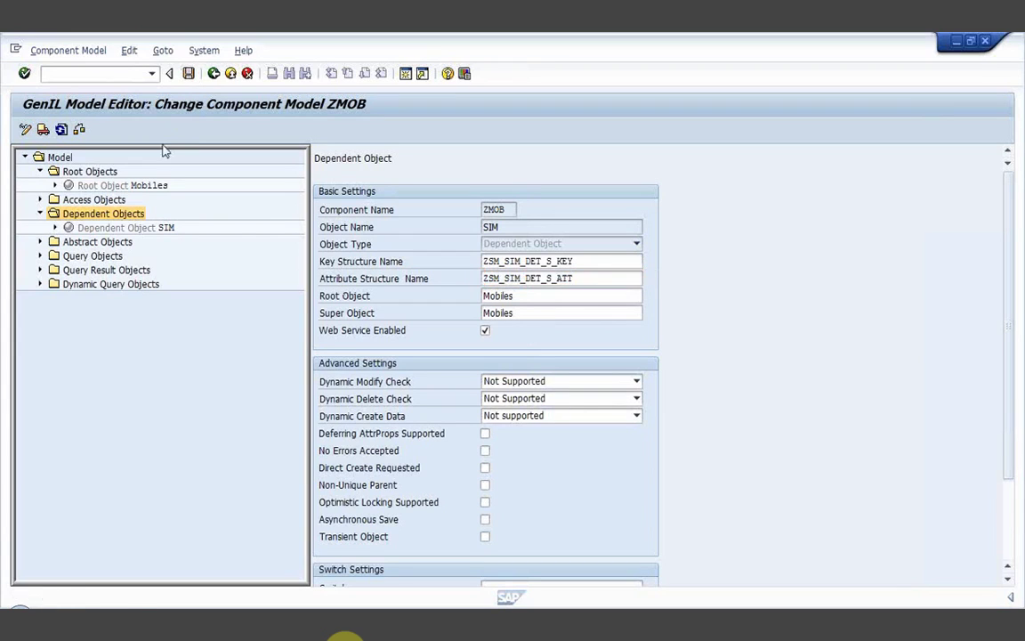
pyautogui.doubleClick(149, 186)
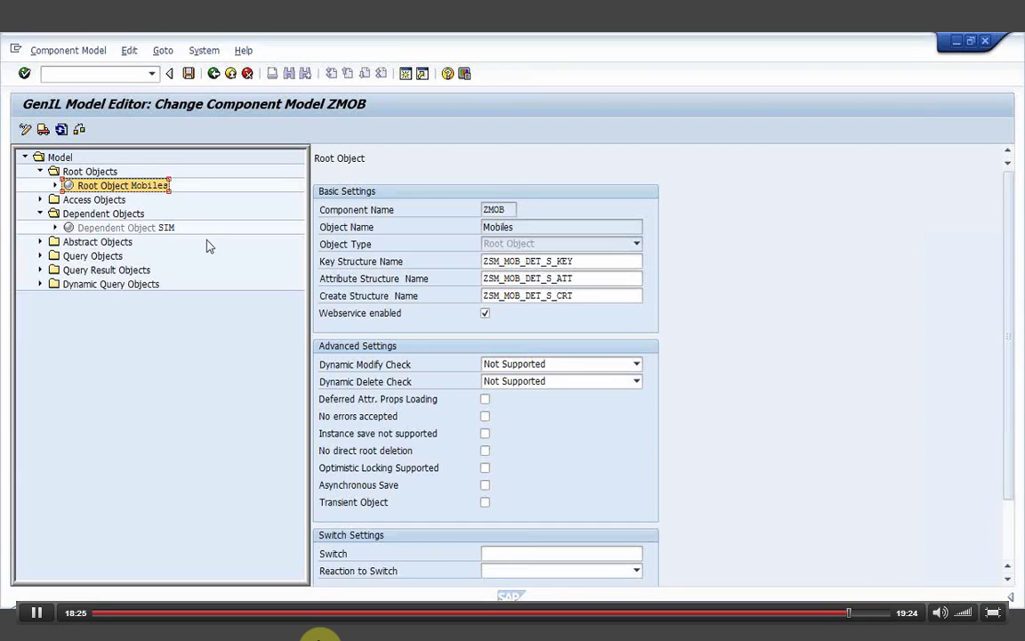
# - Show dependent object SIM's settings, then select the Dynamic Query Objects folder
pyautogui.click(161, 229)
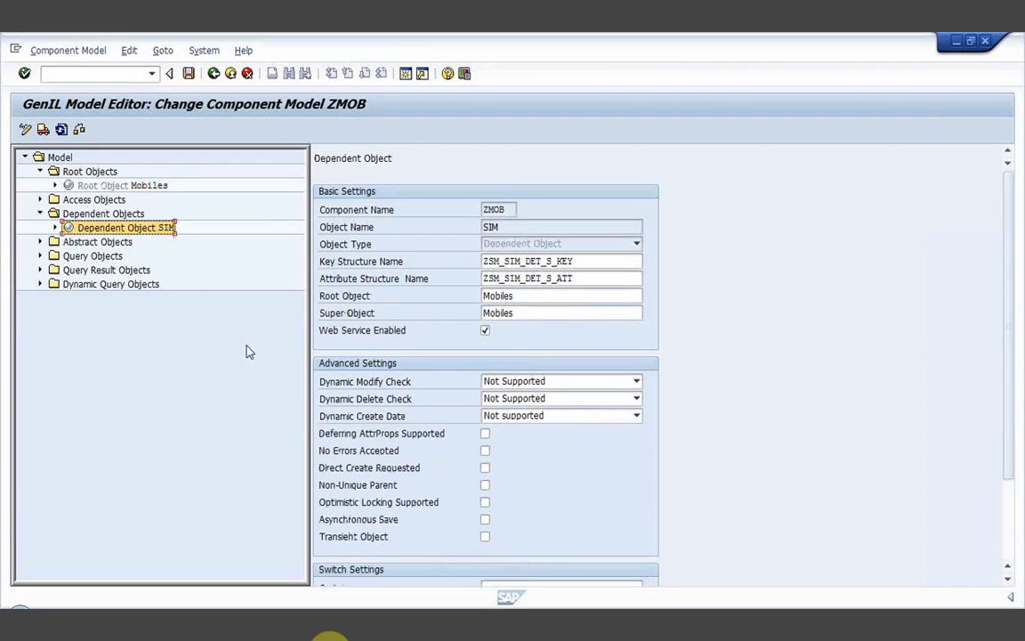
pyautogui.click(80, 285)
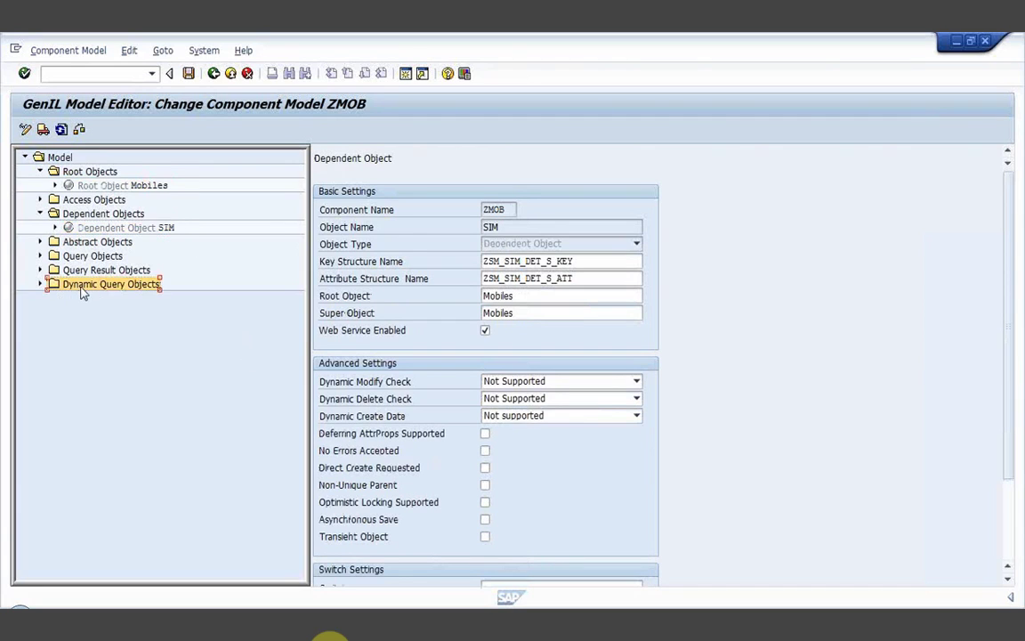